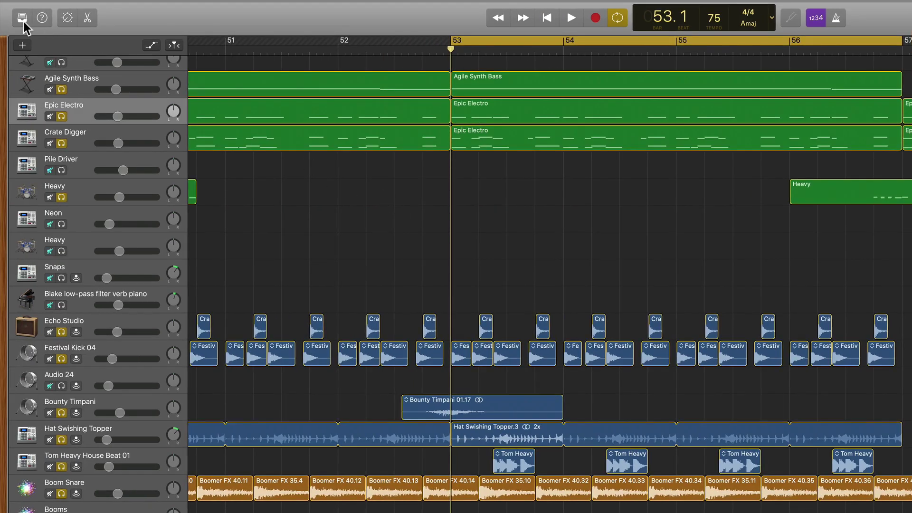
Browse the Library's Drum Kit and Electronic Drum Kit sounds.
left_click(23, 21)
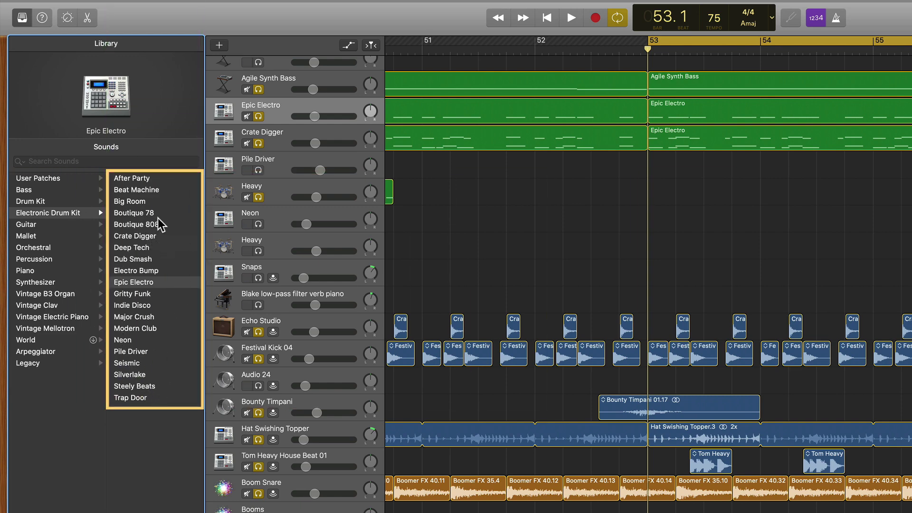
left_click(49, 202)
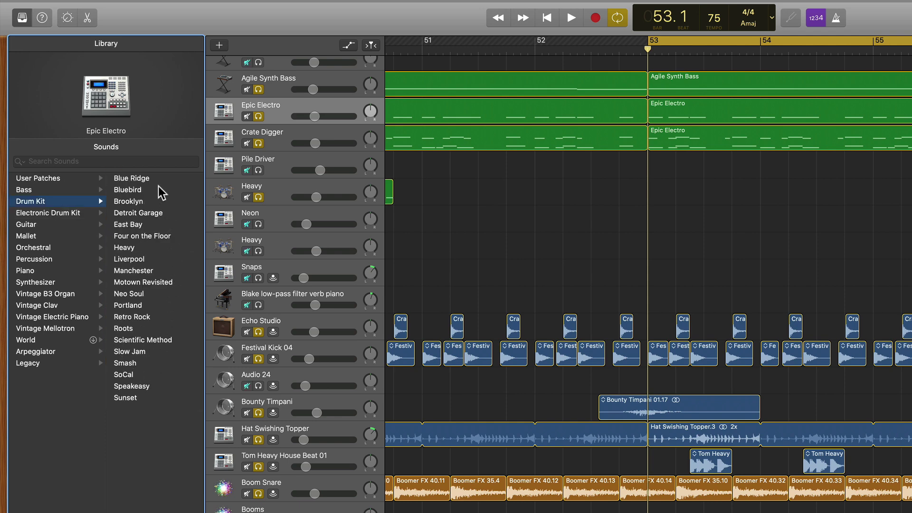
left_click(67, 217)
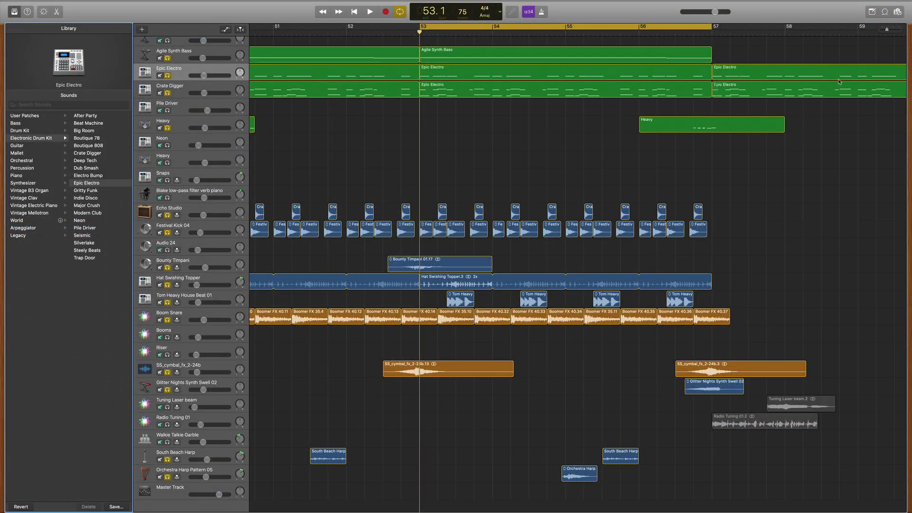
Show the Loop Browser, filter it to drum Kits, then clear the filter.
left_click(885, 12)
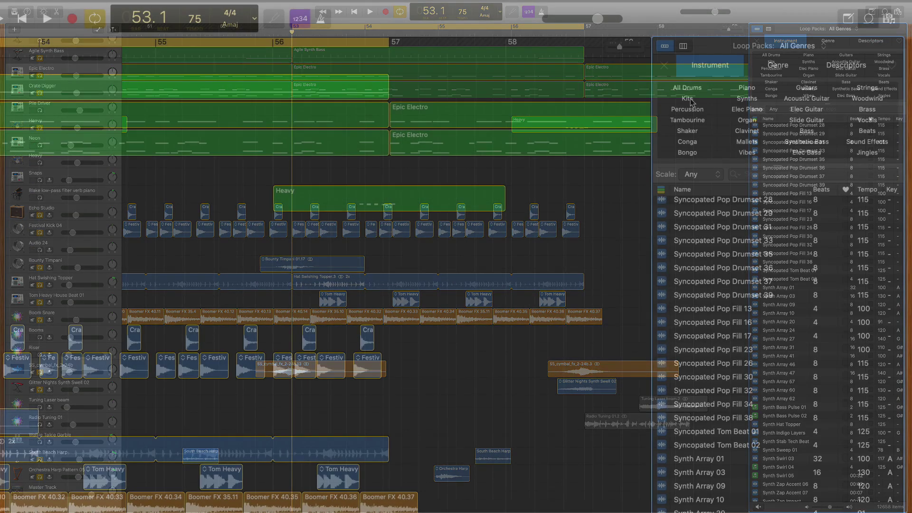
left_click(771, 61)
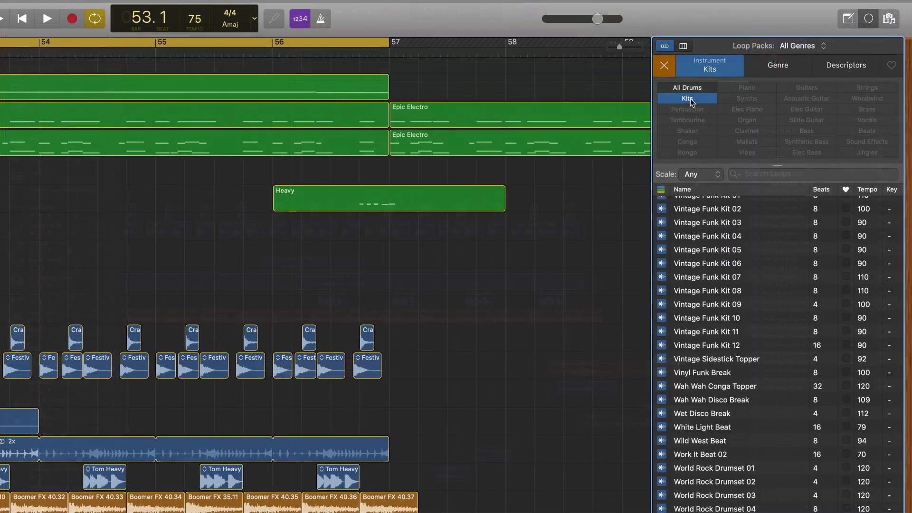
left_click(664, 65)
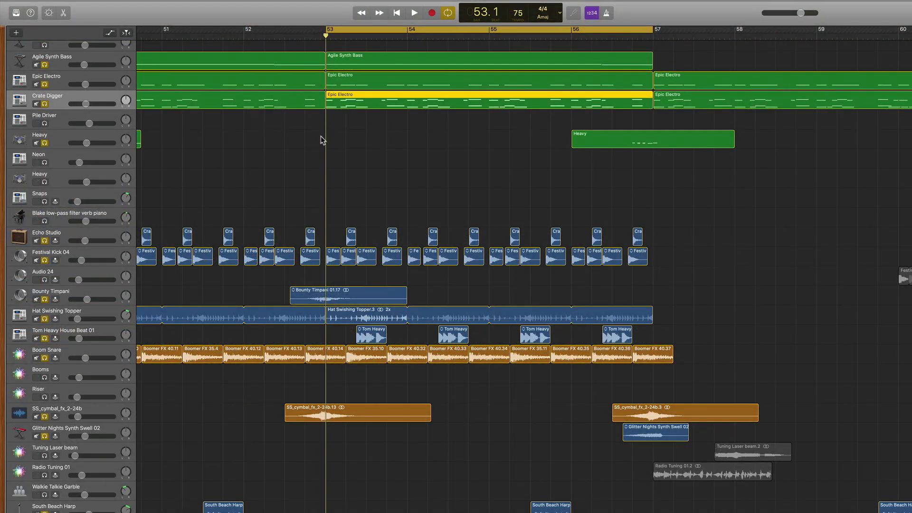
Add a new Drummer track and choose the Golden State beat preset.
left_click(16, 33)
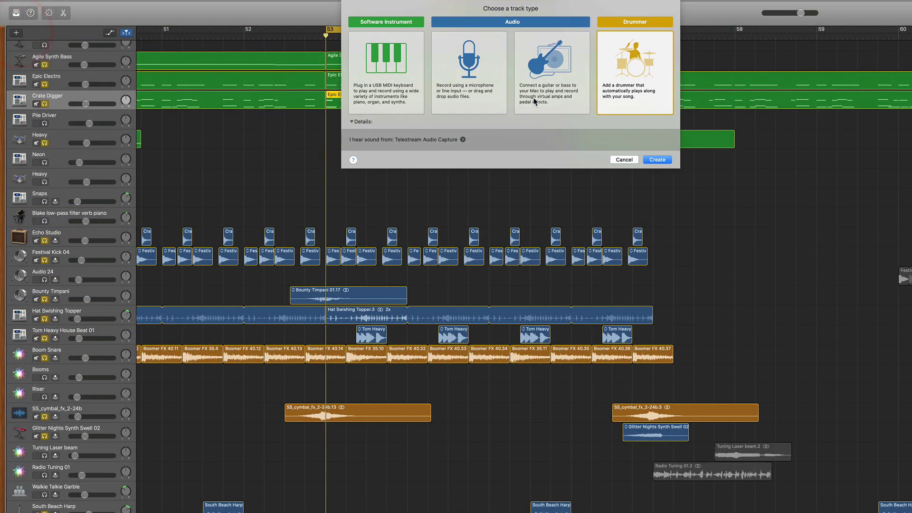
left_click(656, 161)
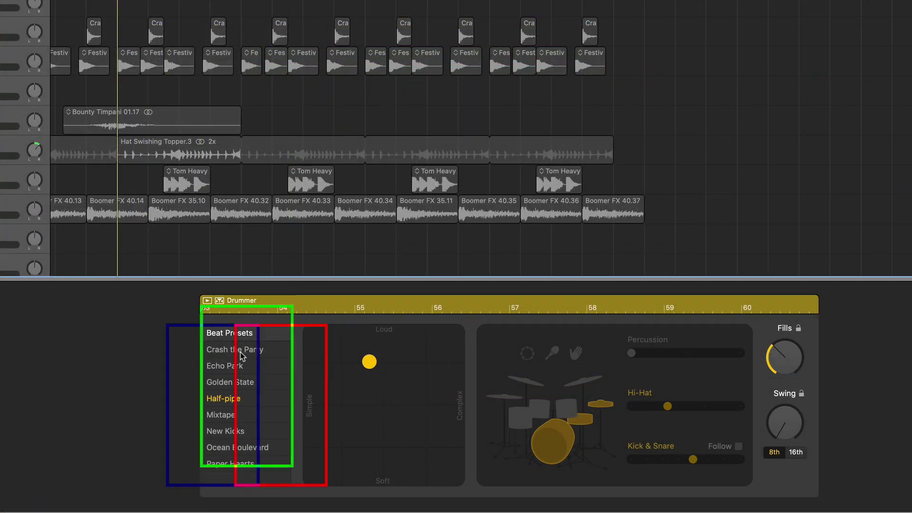
left_click(241, 351)
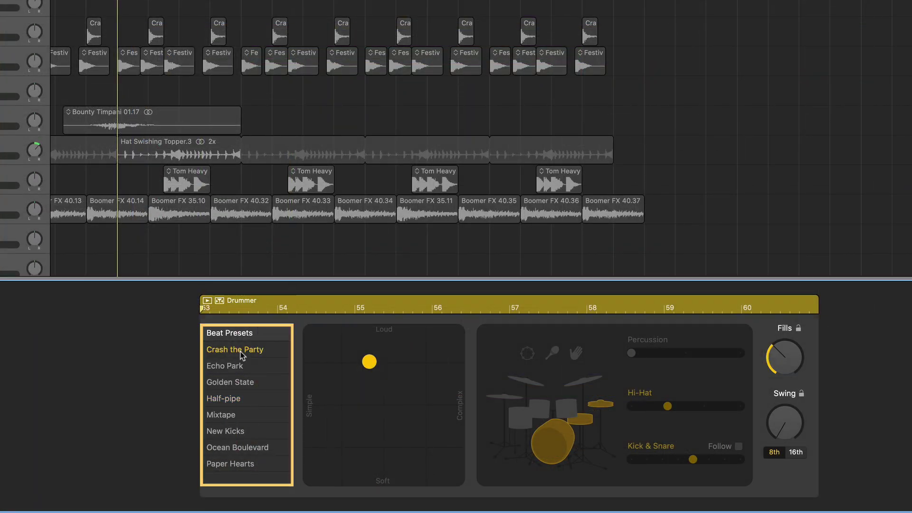
left_click(239, 381)
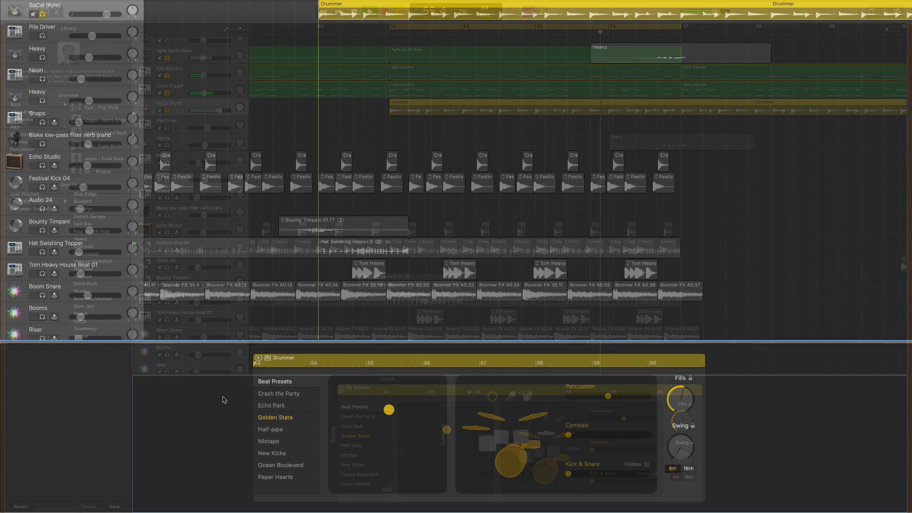
Move the Drummer XY pad puck toward Simple to simplify the beat.
left_click_drag(393, 415, 388, 427)
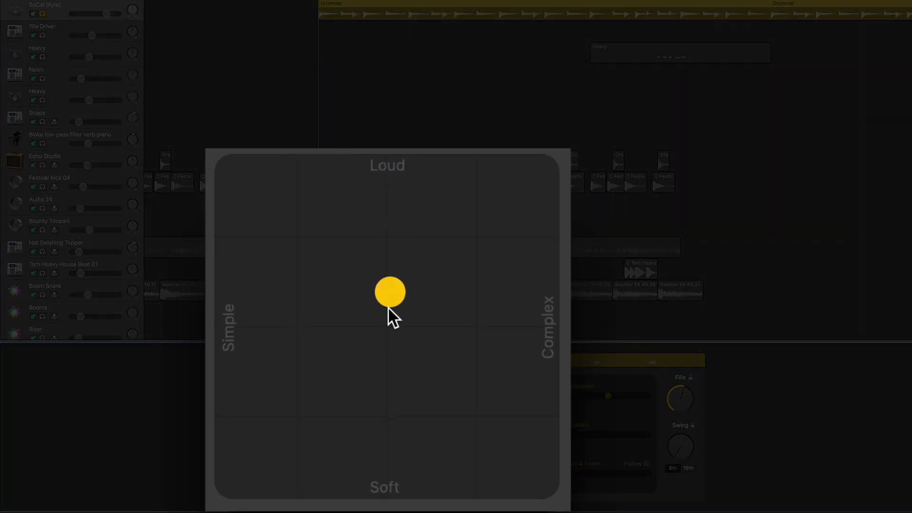
left_click_drag(396, 388, 279, 308)
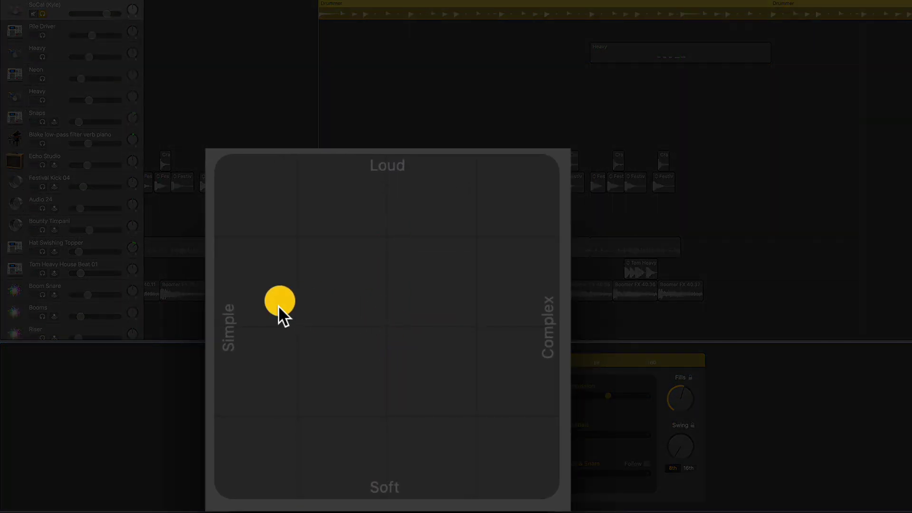
left_click_drag(424, 309, 380, 290)
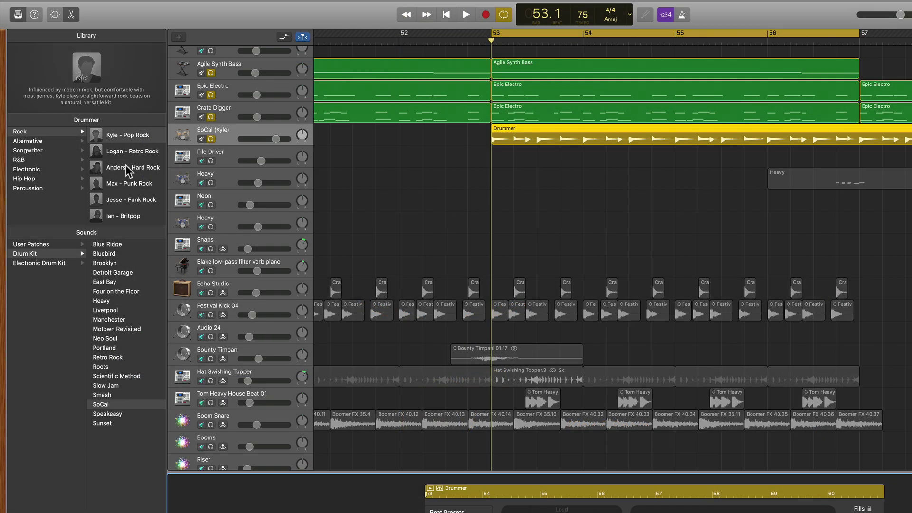
left_click(40, 141)
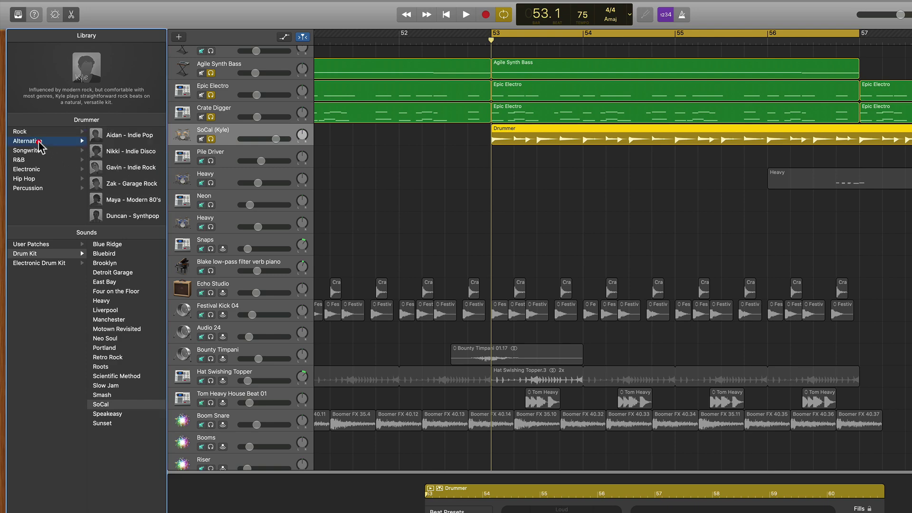
left_click(40, 151)
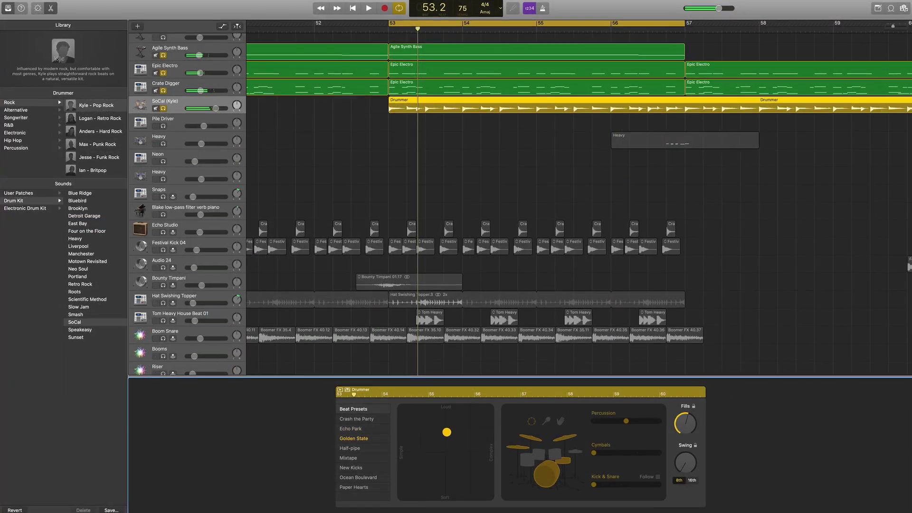
key("space")
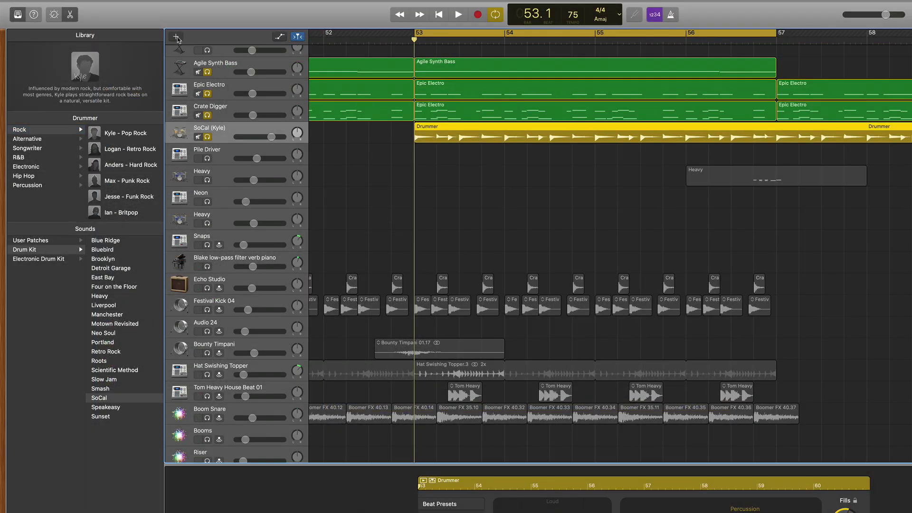
Add a Software Instrument track using the SoCal drum kit sound.
left_click(176, 37)
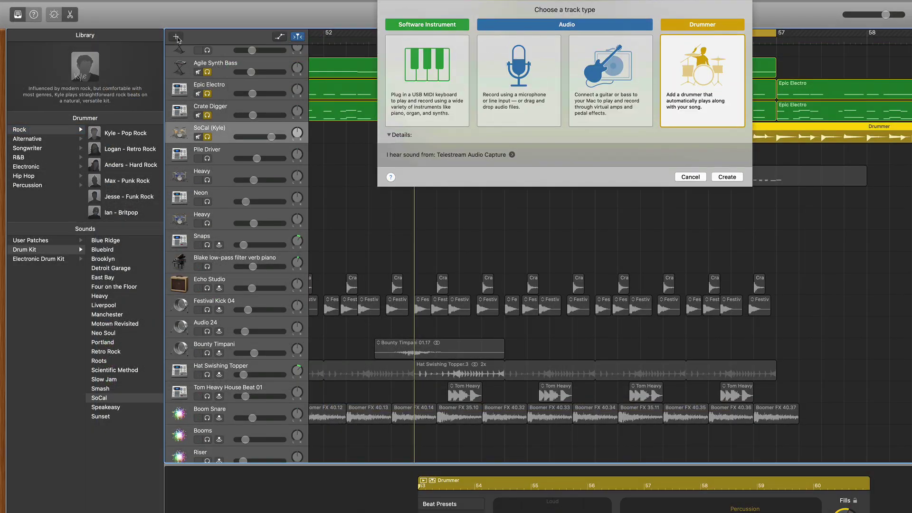
left_click(433, 95)
left_click(731, 179)
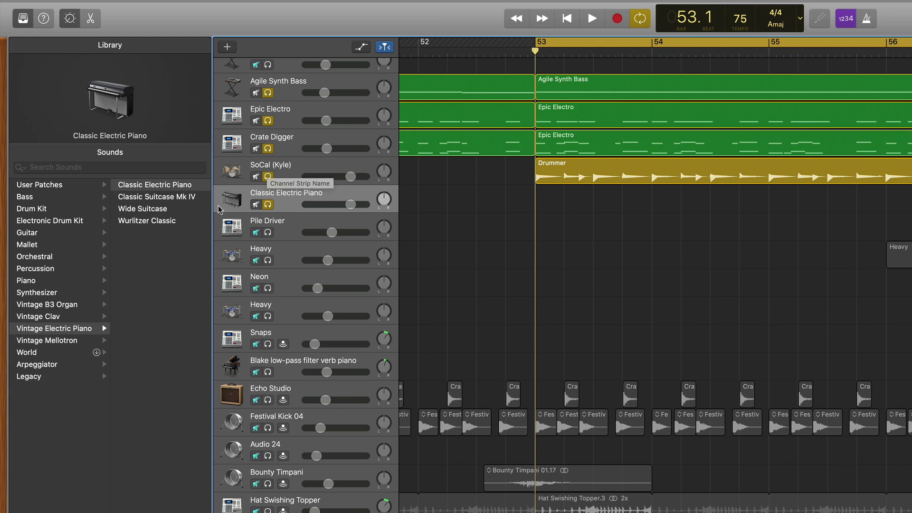
left_click(37, 211)
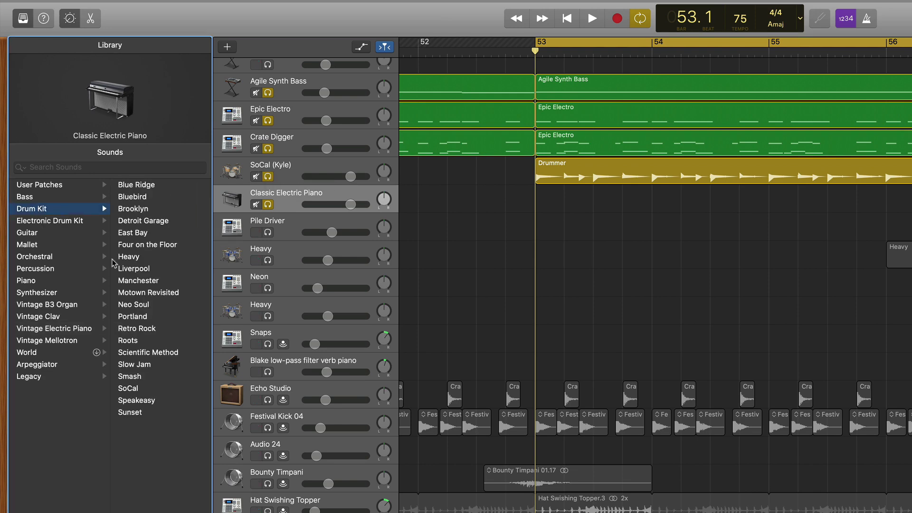
left_click(142, 391)
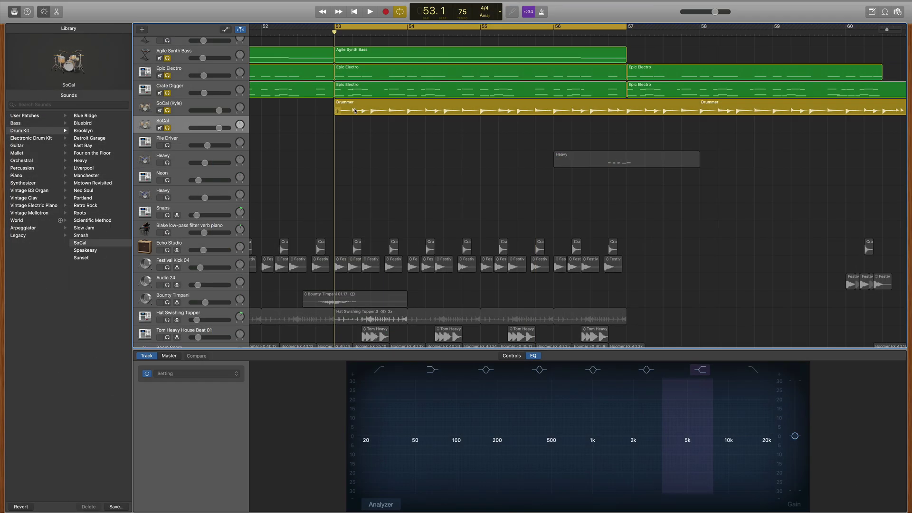
Copy the Drummer region and paste it onto the new SoCal track.
left_click(354, 110)
key("super+c")
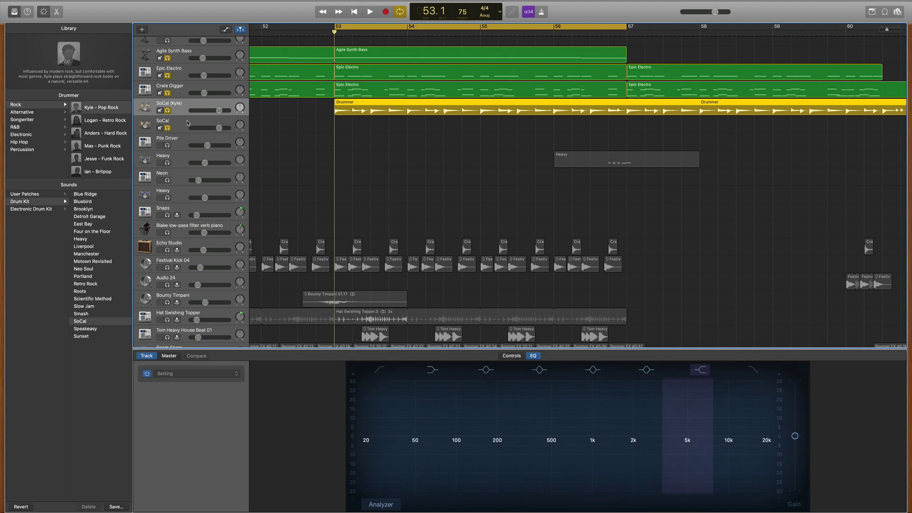
left_click(193, 127)
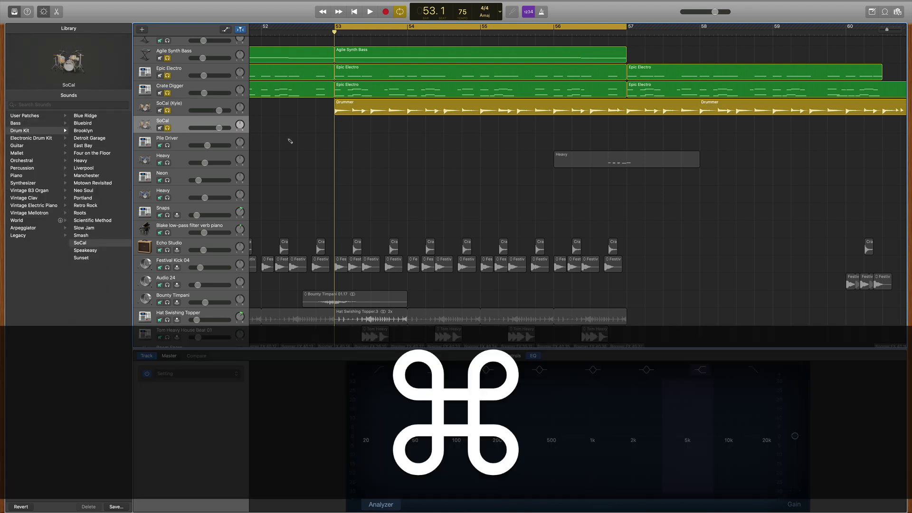
key("super+v")
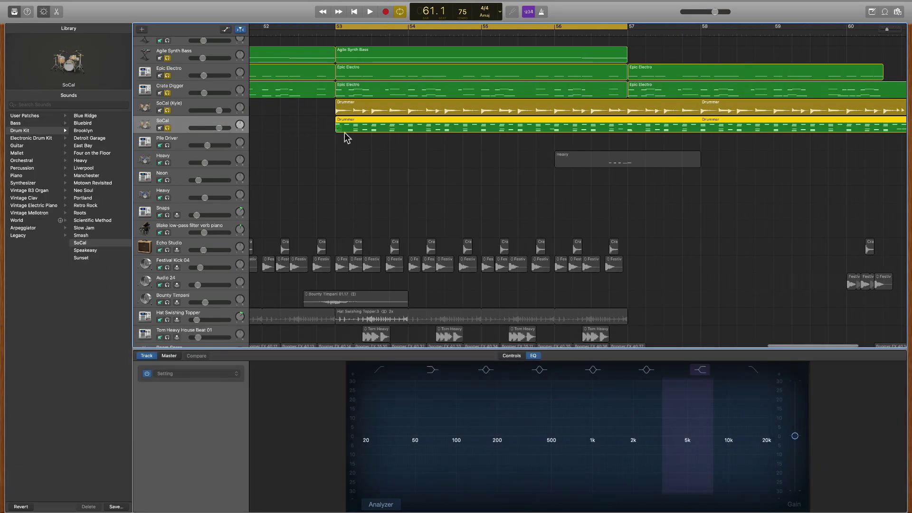
Open the pasted region in the Piano Roll and inspect individual drum notes.
left_click(354, 128)
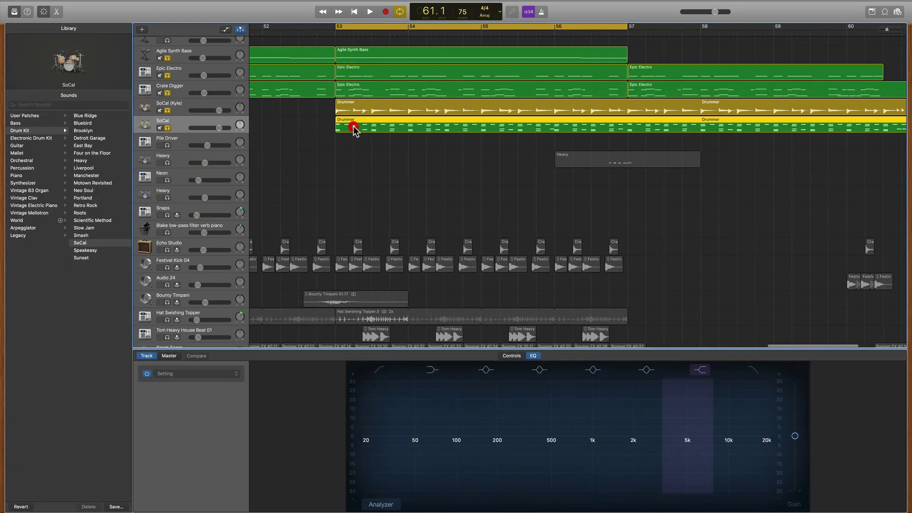
left_click(353, 129)
scroll(394, 450, "left", 3)
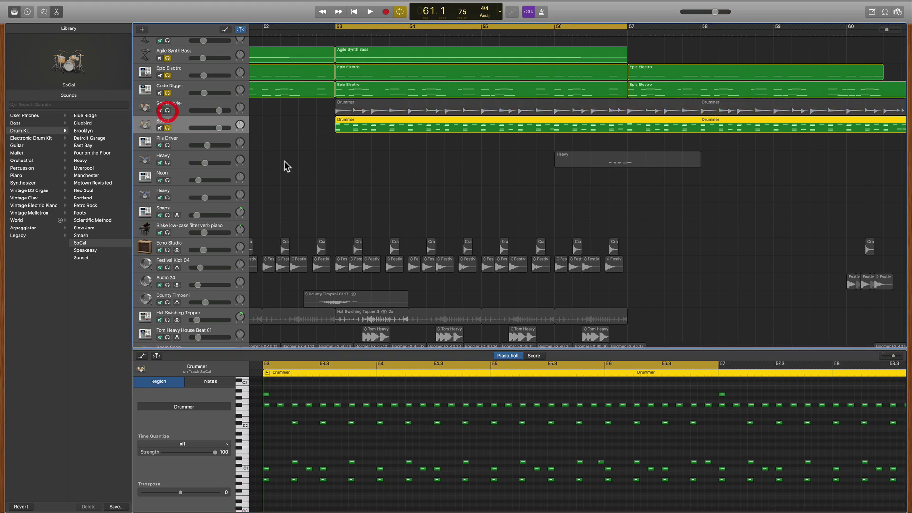
left_click(294, 423)
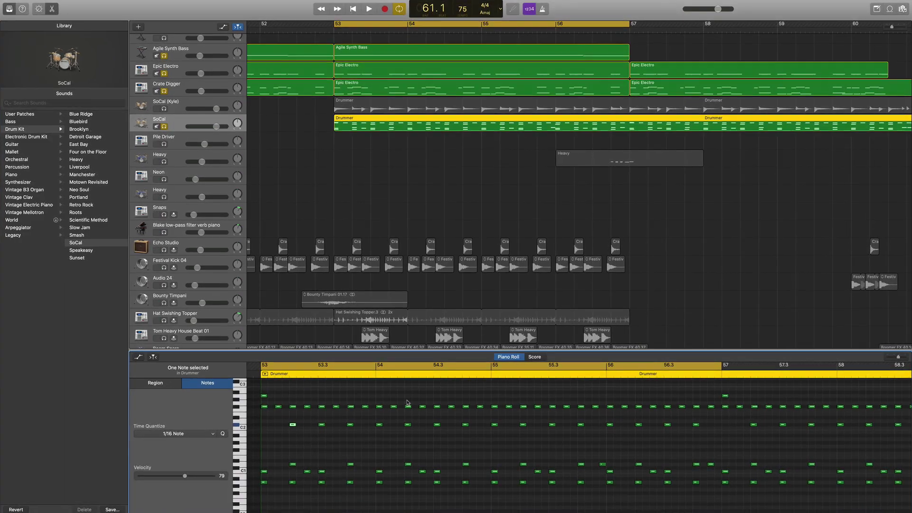
left_click(364, 409)
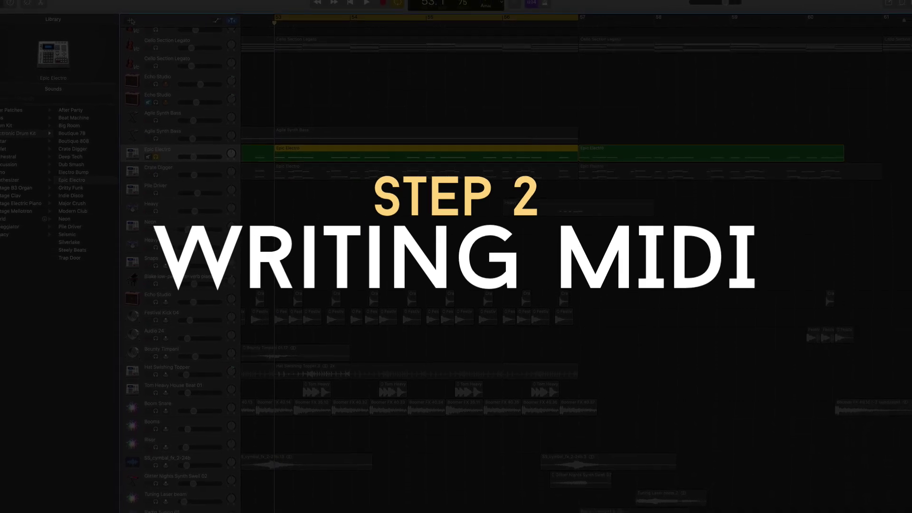
Find Epic Electro under Electronic Drum Kit sounds and open Musical Typing.
key("alt+super+n")
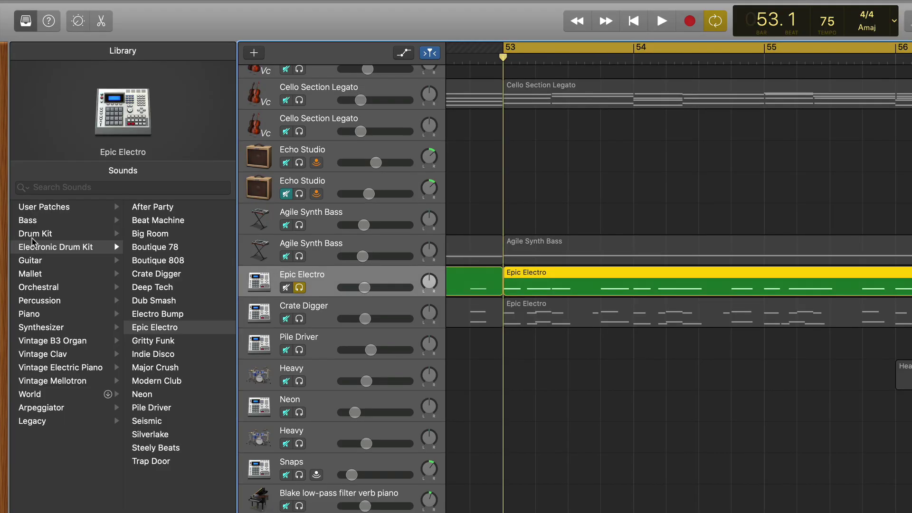
left_click(32, 234)
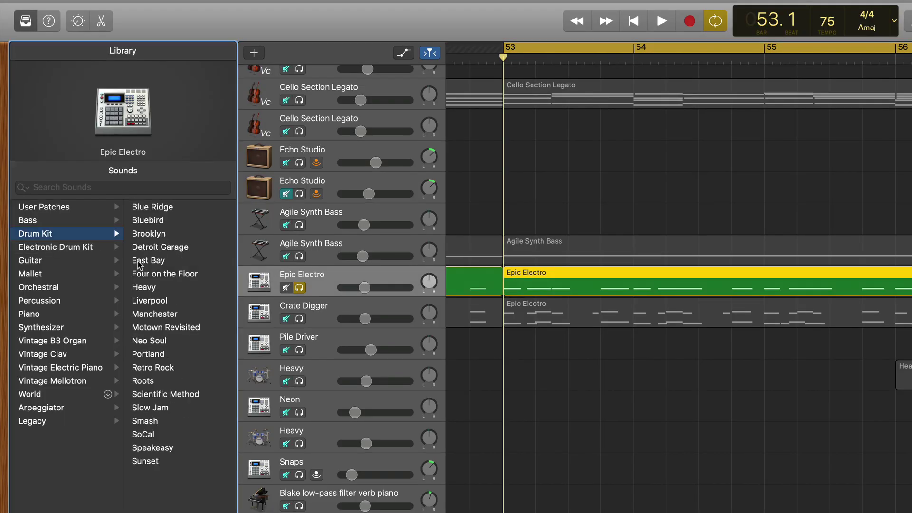
left_click(52, 248)
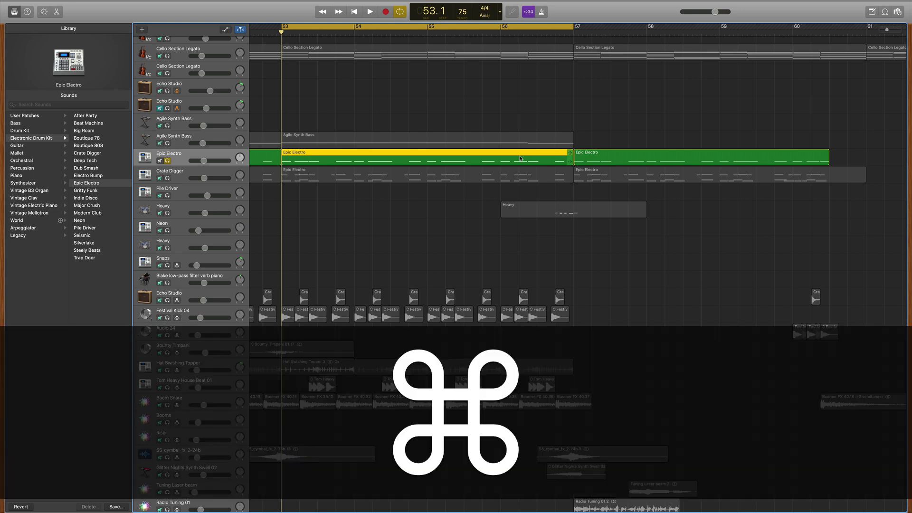
key("super+k")
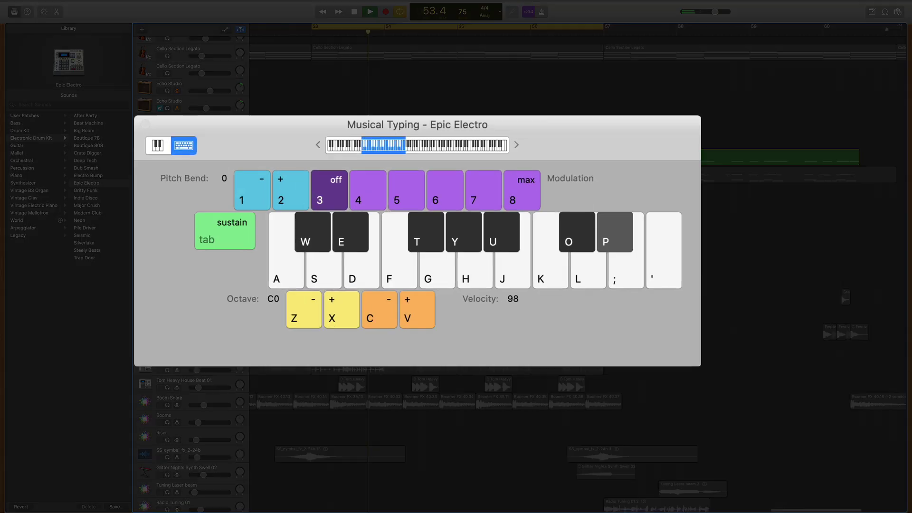
Audition Epic Electro hits with the K and P keys, then play from bar 53.
key("k")
key("p")
key("k")
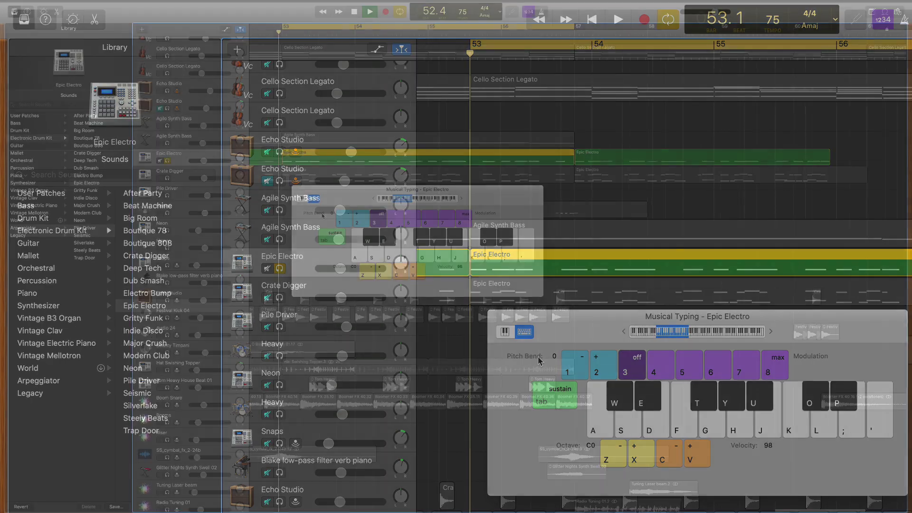
key("space")
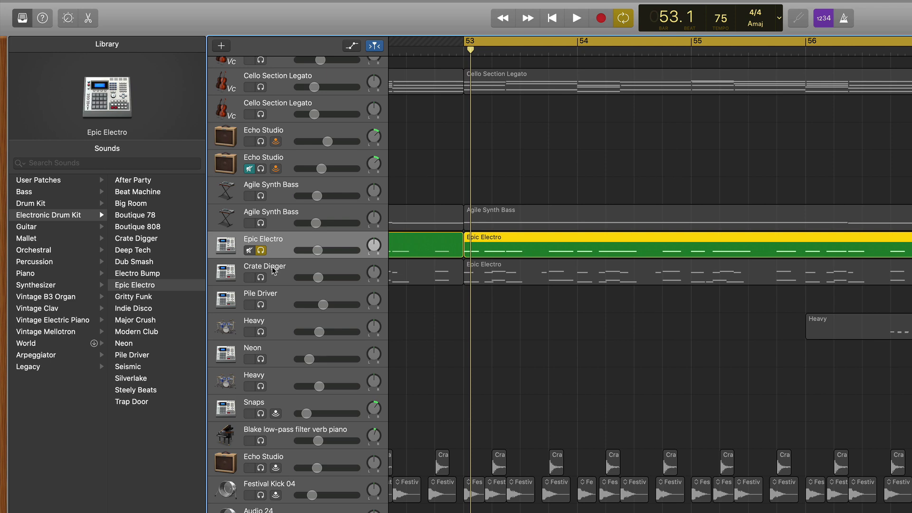
Play the Crate Digger track via Musical Typing, layered with a soloed Epic Electro.
left_click(511, 273)
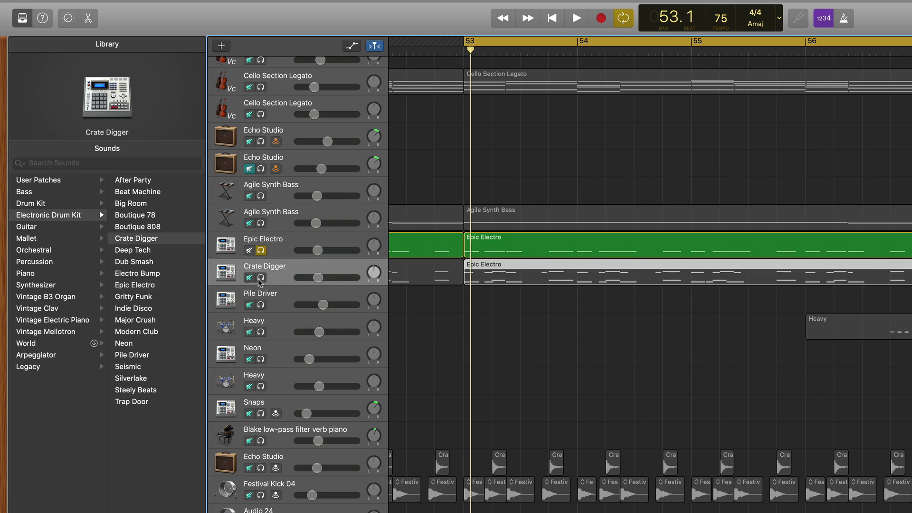
key("super+k")
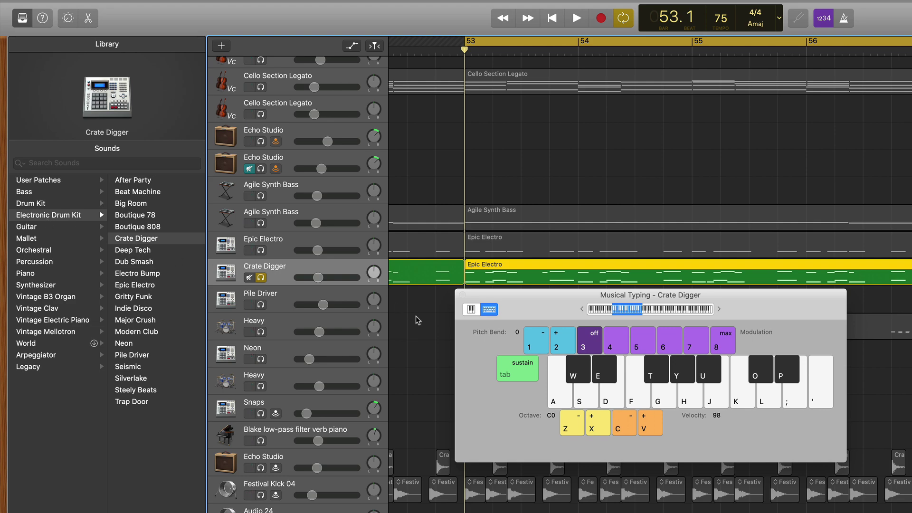
key("space")
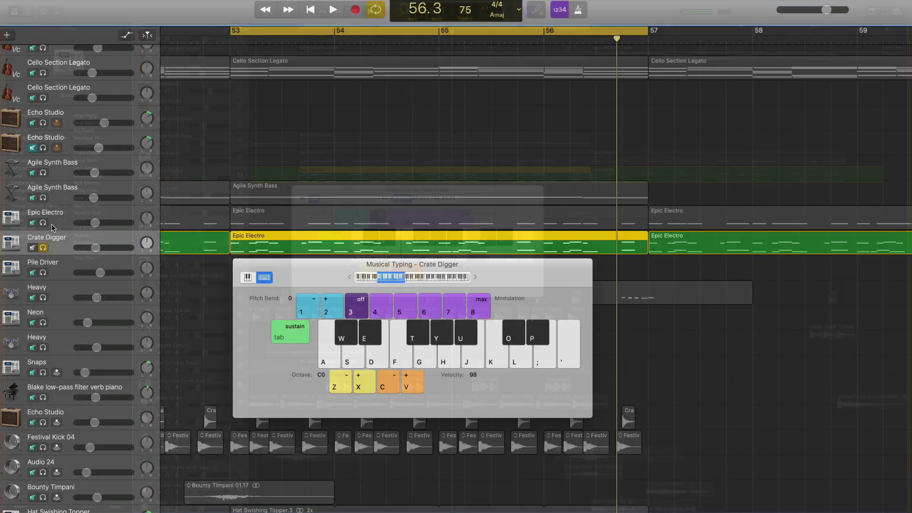
left_click(40, 222)
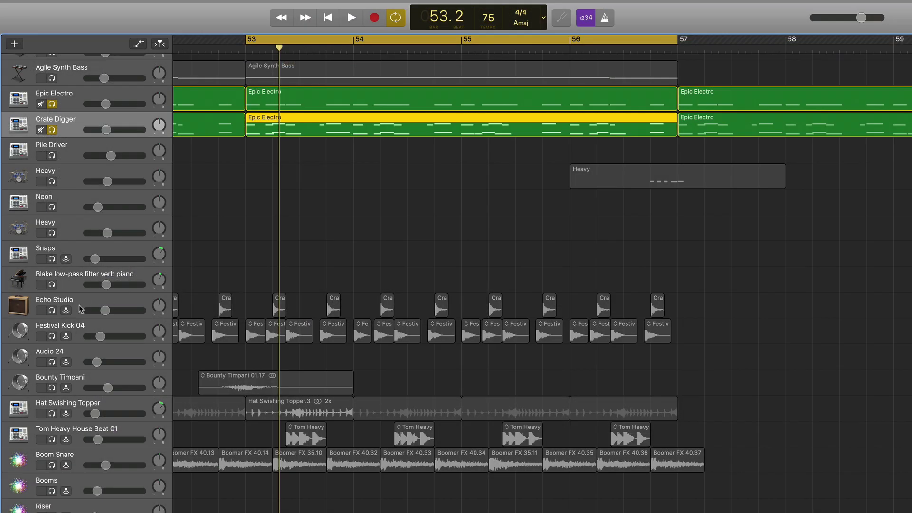
Solo the Echo Studio, Festival Kick 04 and Hat Swishing Topper tracks.
left_click(52, 312)
left_click(52, 337)
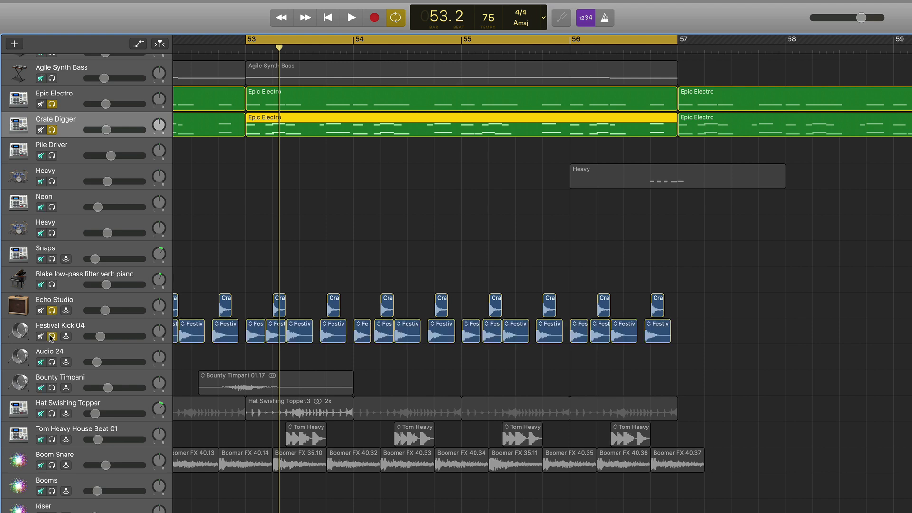
left_click(52, 414)
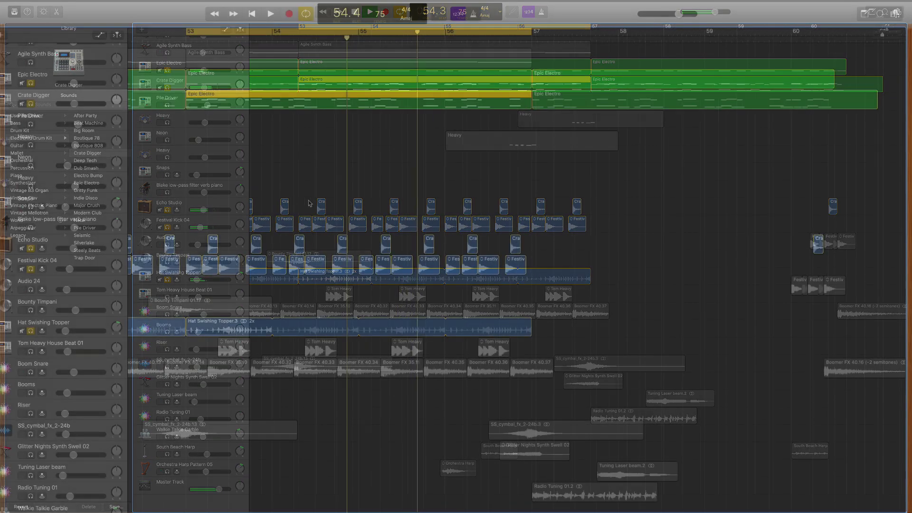
Preview Festival Kick loops and place Festival Kick 04 on its track at bar 57.
left_click(880, 13)
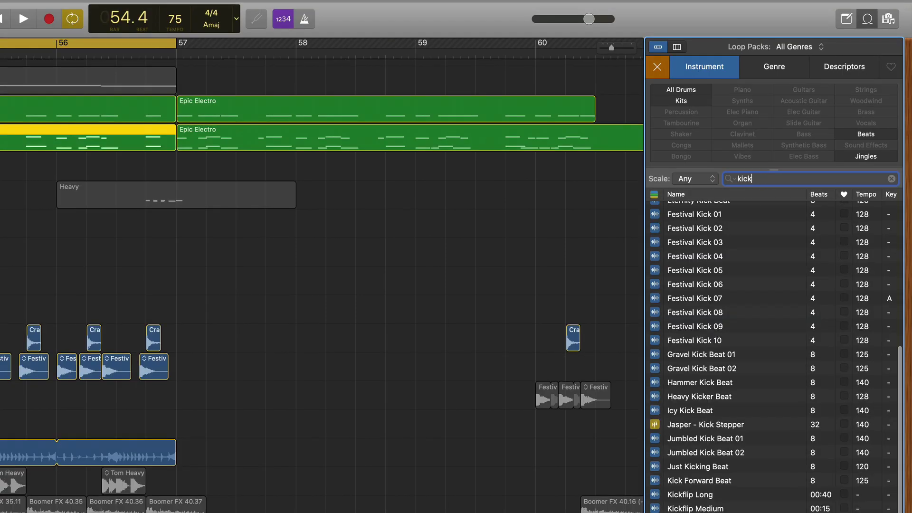
left_click(655, 216)
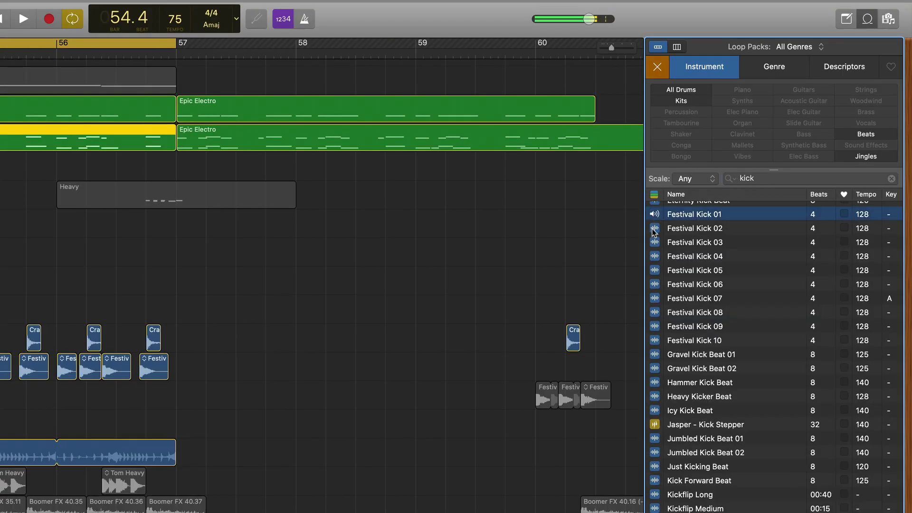
left_click(655, 229)
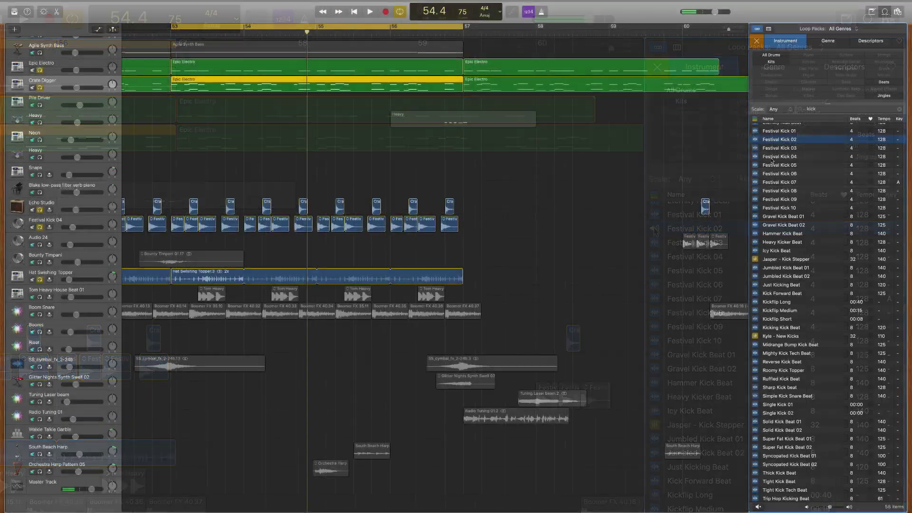
left_click(655, 256)
left_click_drag(693, 178, 464, 230)
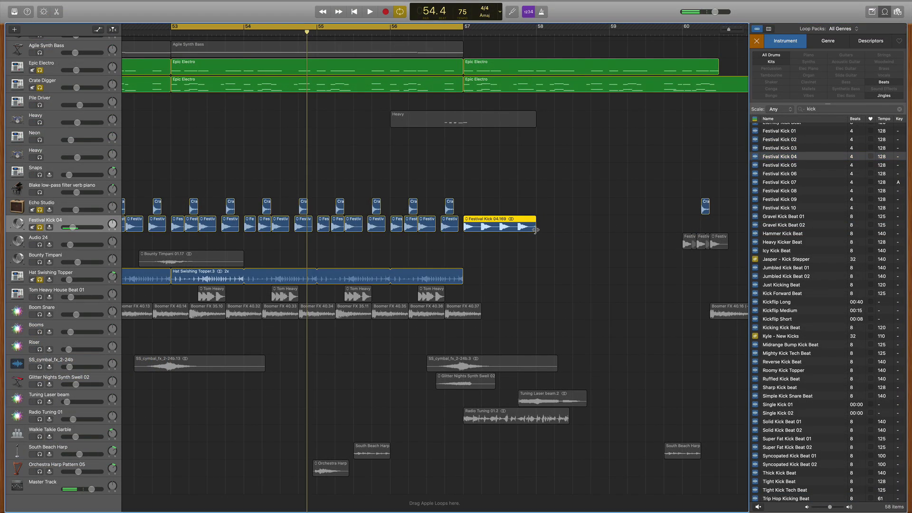
Shorten the new kick region and paste two copies after it.
left_click_drag(536, 227, 476, 228)
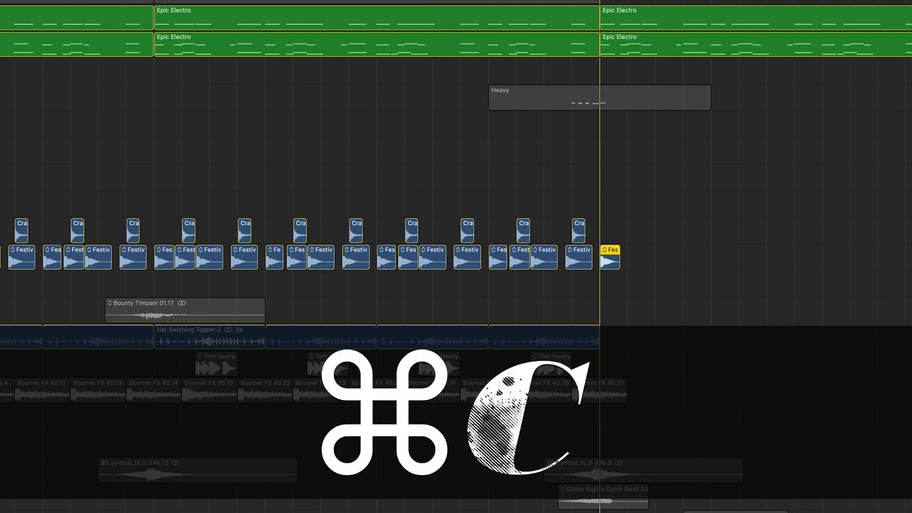
key("super+v")
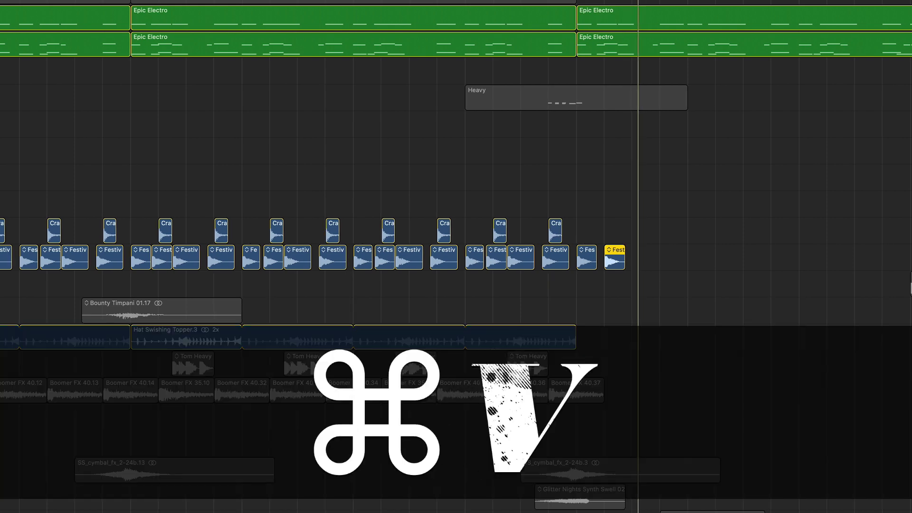
key("super+v")
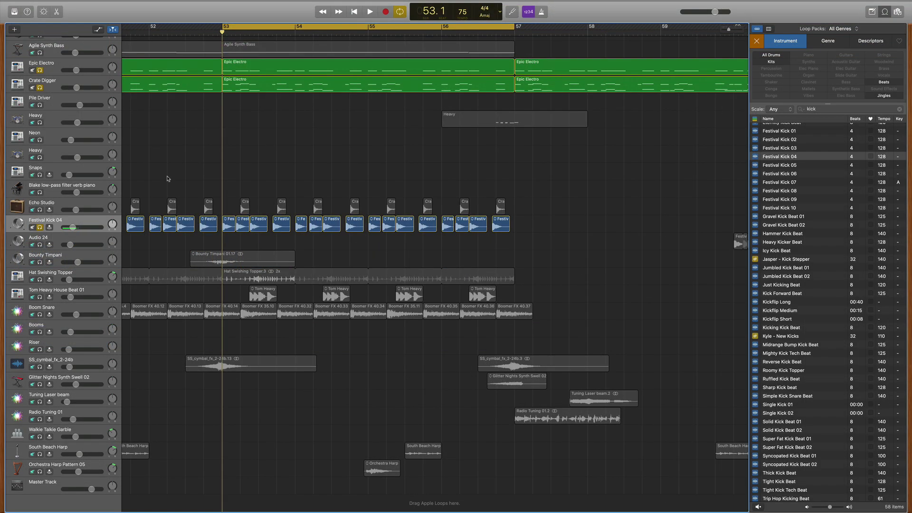
Unsolo then re-solo Festival Kick 04 to compare the mix without it.
scroll(168, 179, "left", 3)
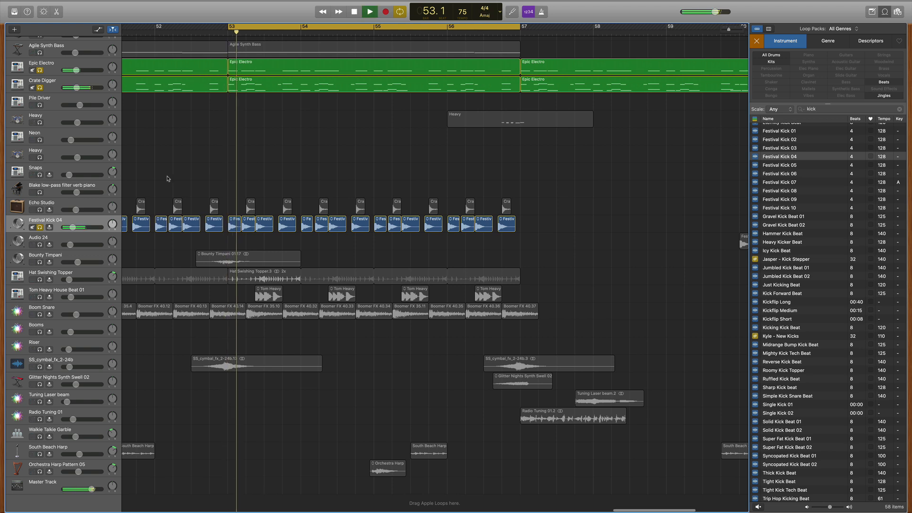
left_click(40, 228)
scroll(41, 231, "left", 3)
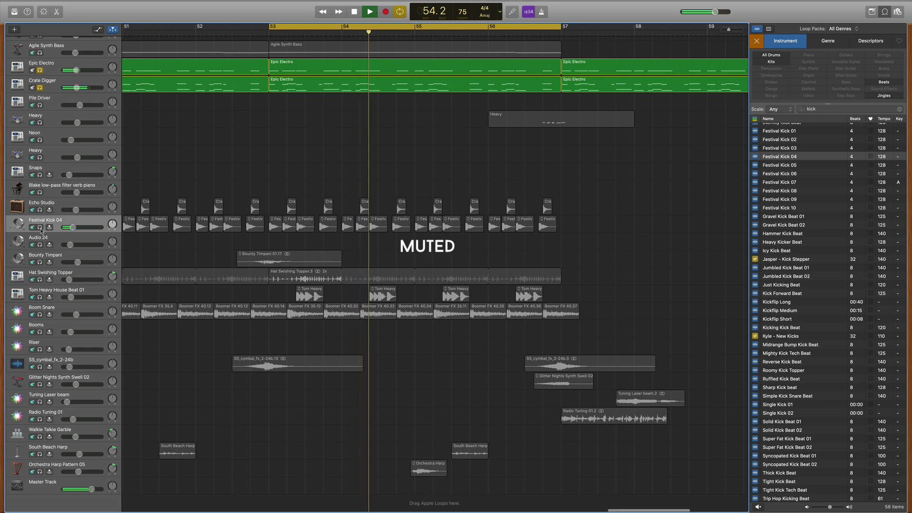
left_click(39, 227)
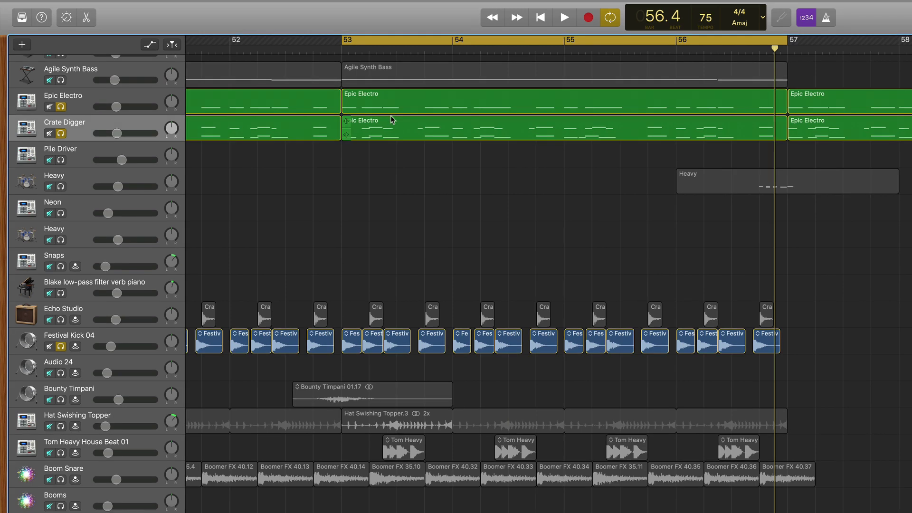
Lower the Festival Kick 04 track volume to about -17 dB.
left_click(393, 124)
left_click(405, 248)
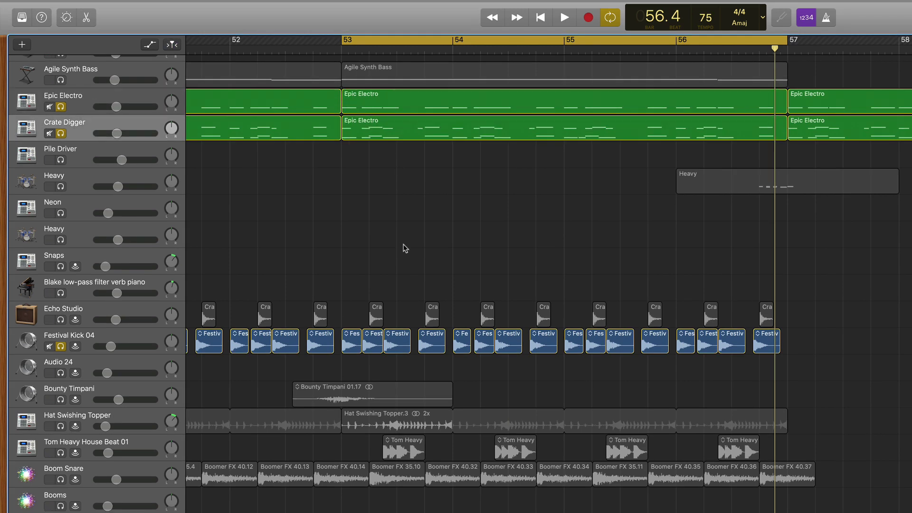
left_click(106, 337)
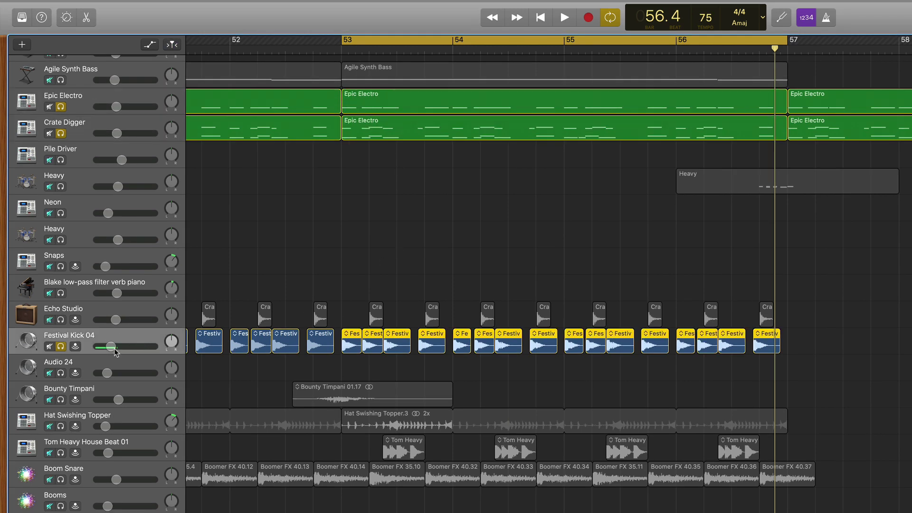
left_click(111, 347)
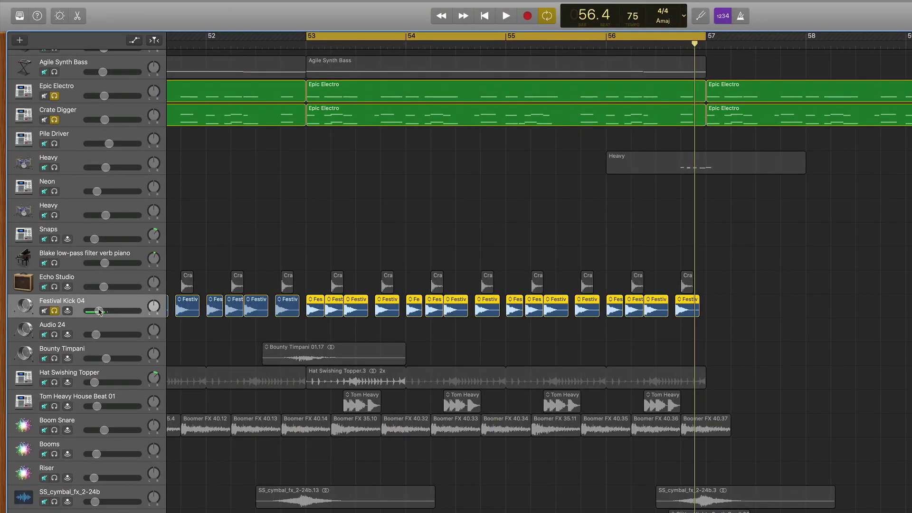
Re-solo Echo Studio, search the loops for snares and preview Cracking Snare Topper.
left_click(54, 287)
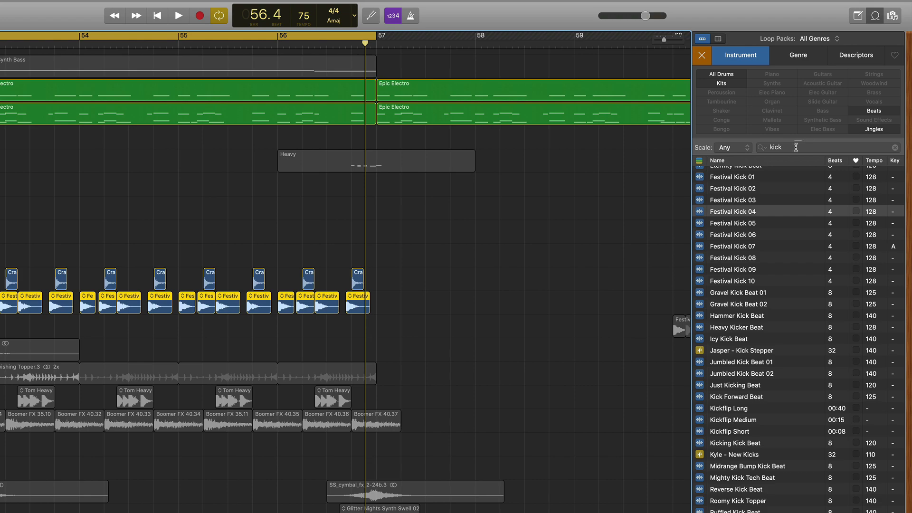
left_click(795, 147)
key("BackSpace")
key("BackSpace")
type("snare")
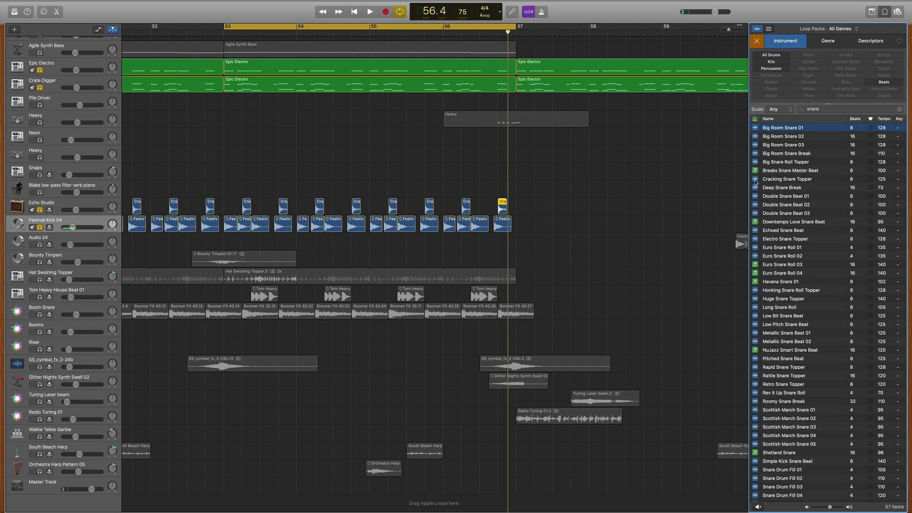
left_click(756, 182)
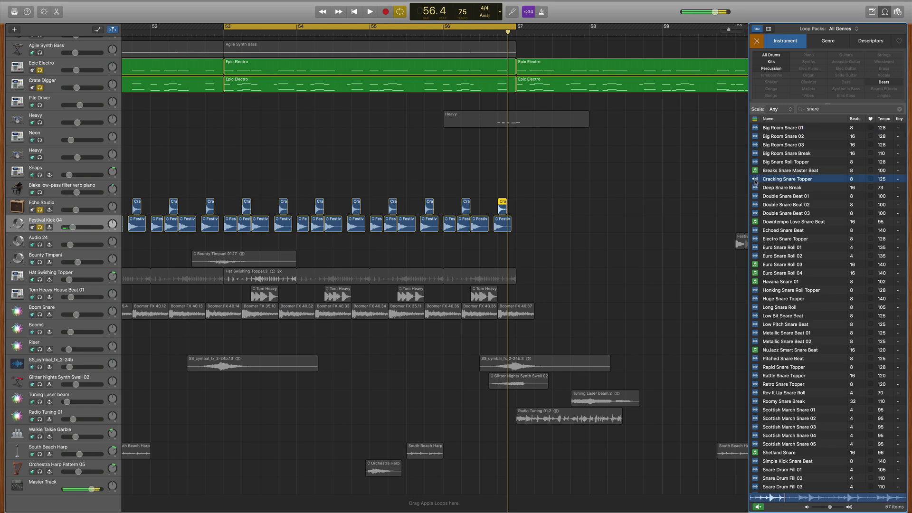
left_click(756, 182)
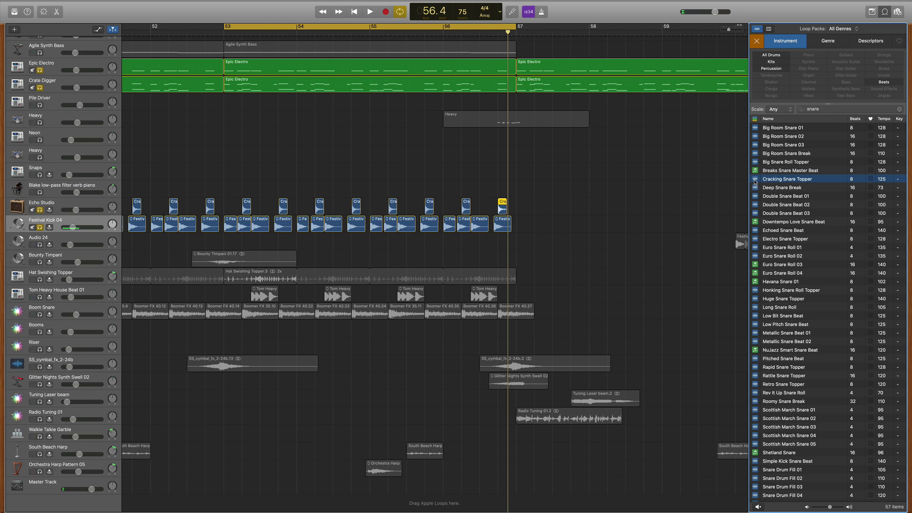
Place Cracking Snare Topper on Echo Studio at bar 57 and trim it to one hit.
left_click_drag(773, 180, 523, 212)
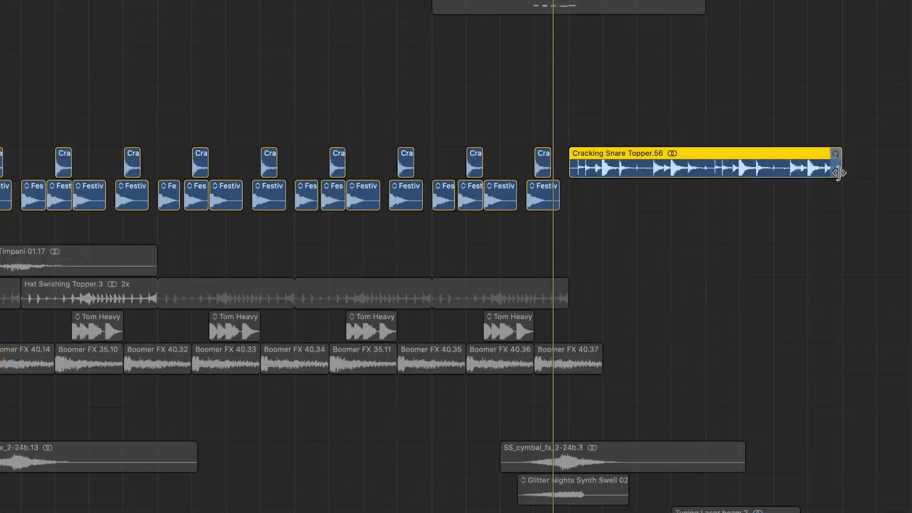
left_click_drag(661, 212, 556, 213)
left_click_drag(644, 173, 595, 172)
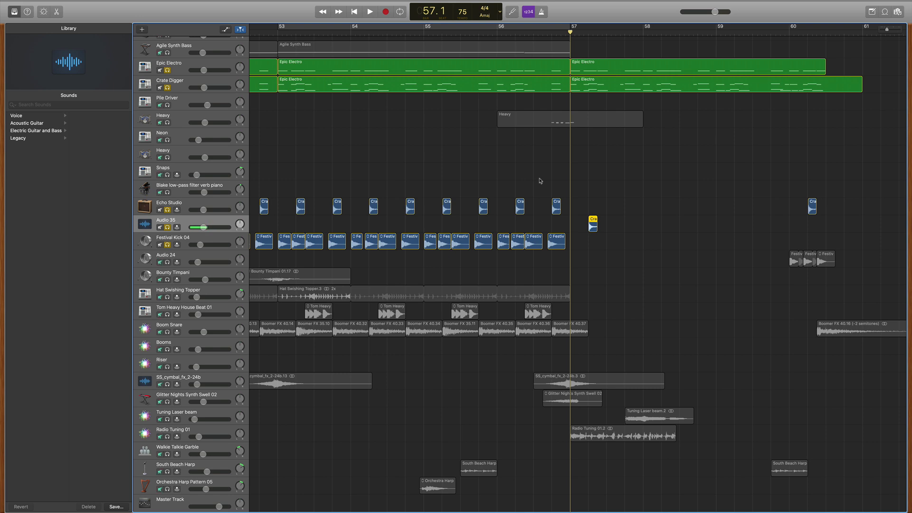
Play the soloed drums from bar 53 to hear the new snare, then hide the Library.
key("space")
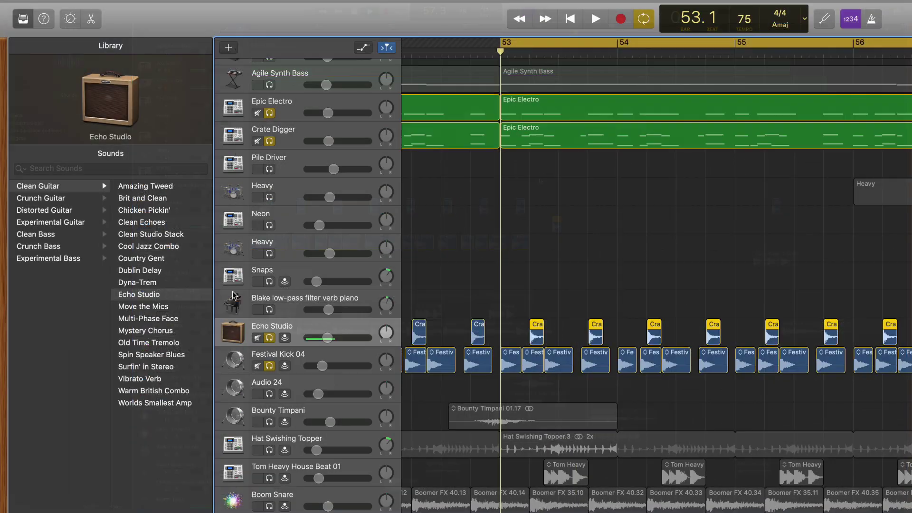
scroll(172, 283, "left", 5)
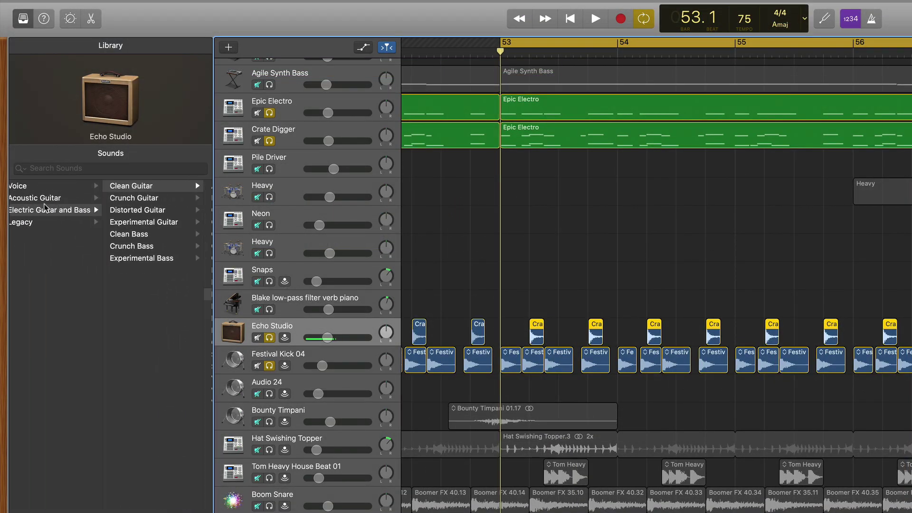
scroll(45, 207, "right", 5)
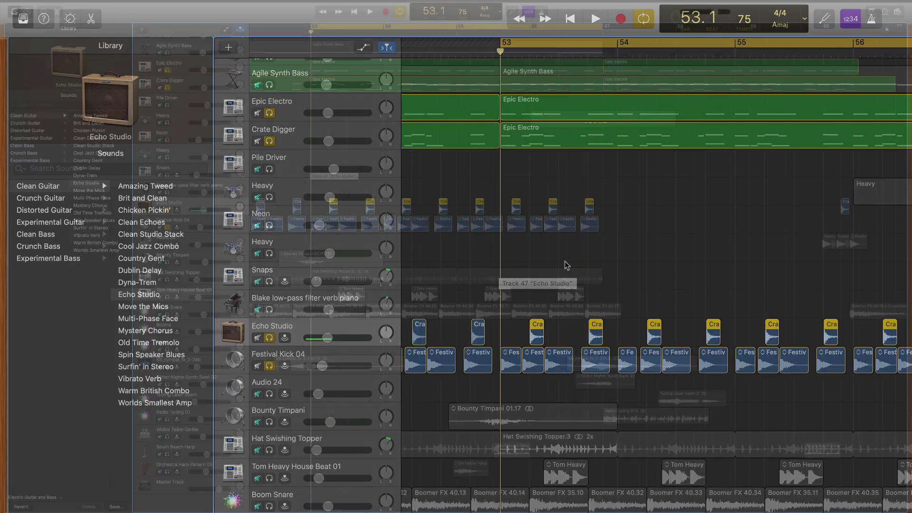
key("space")
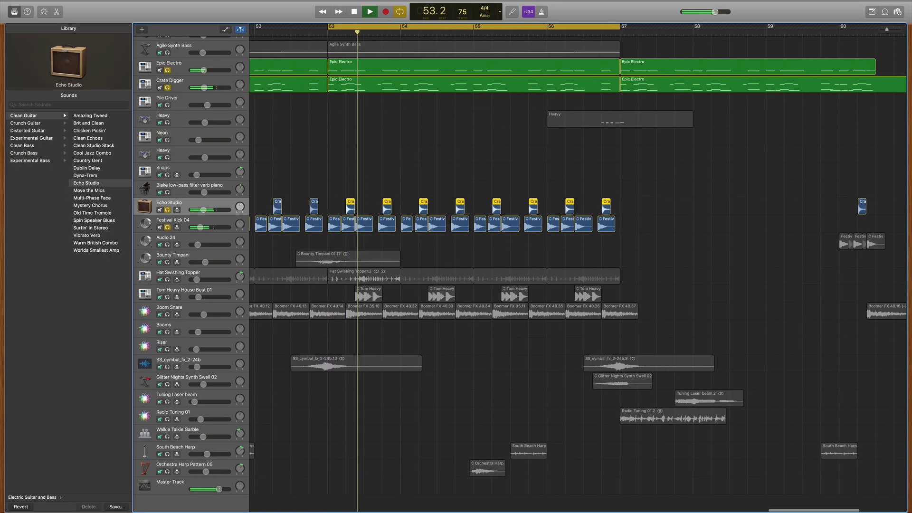
scroll(570, 266, "left", 3)
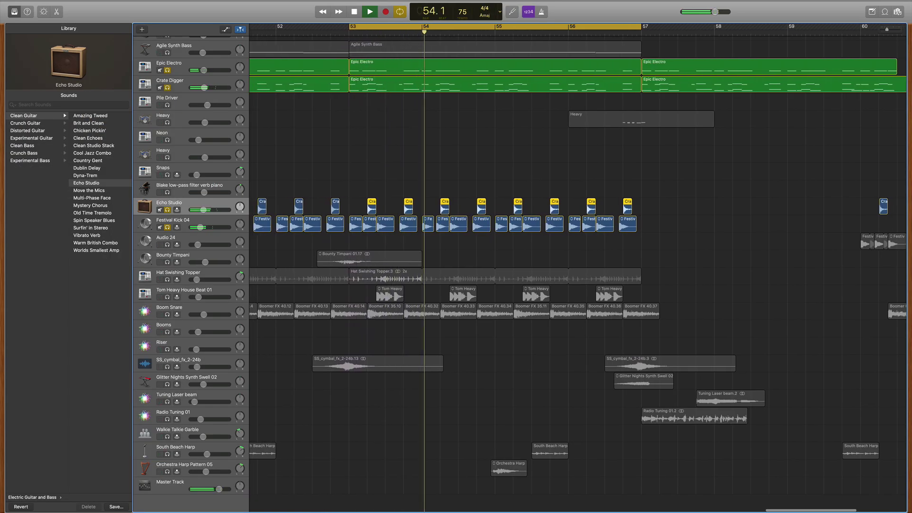
scroll(570, 266, "left", 3)
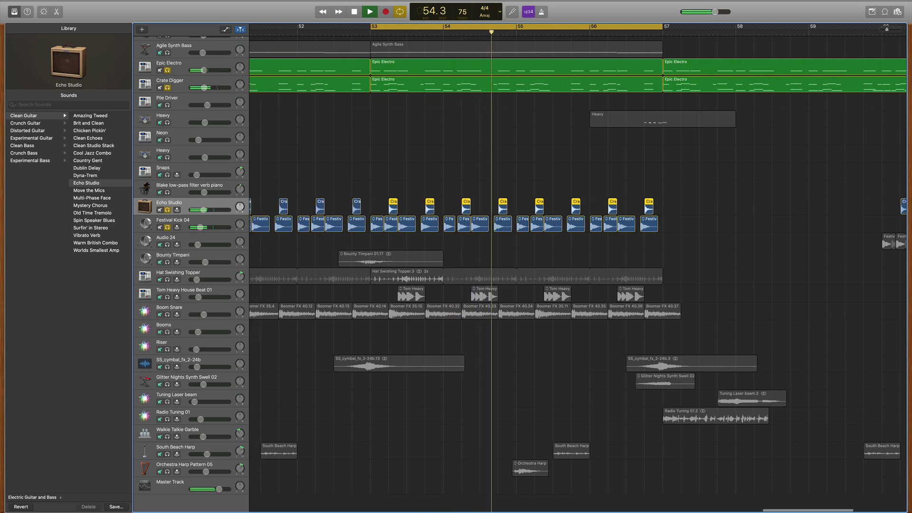
scroll(570, 266, "left", 3)
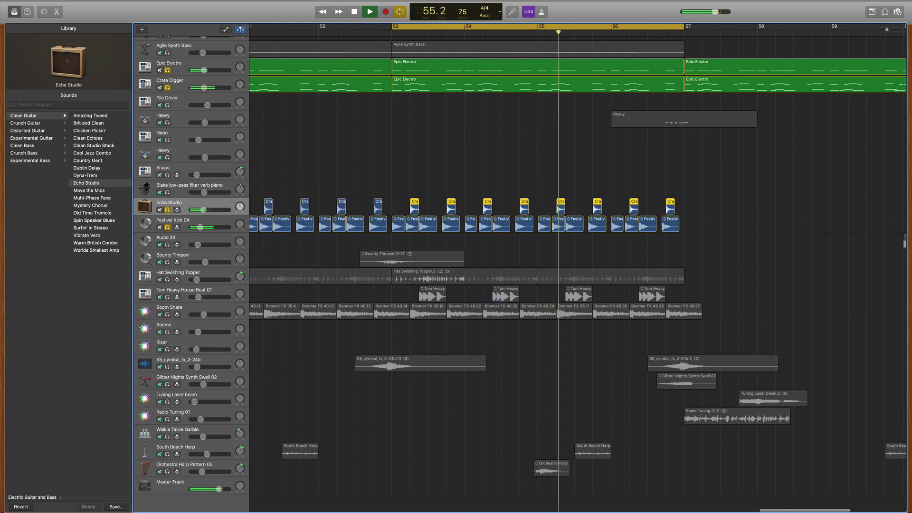
key("space")
Stop playback, select the Hat Swishing Topper track and preview its loop in the Loop Browser.
key("y")
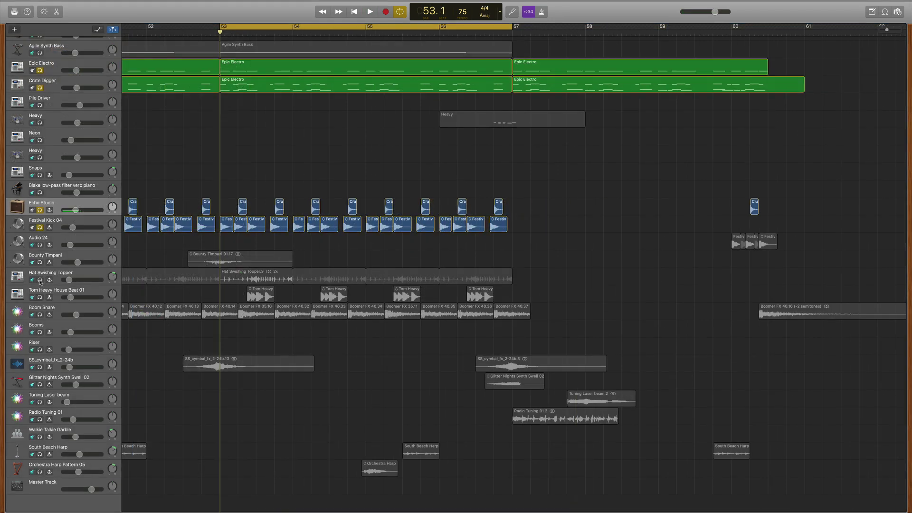
left_click(40, 281)
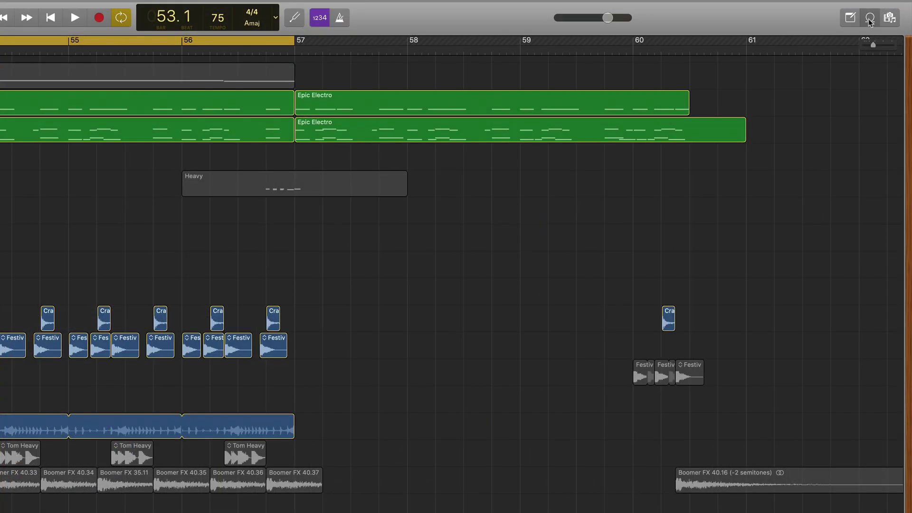
left_click(870, 19)
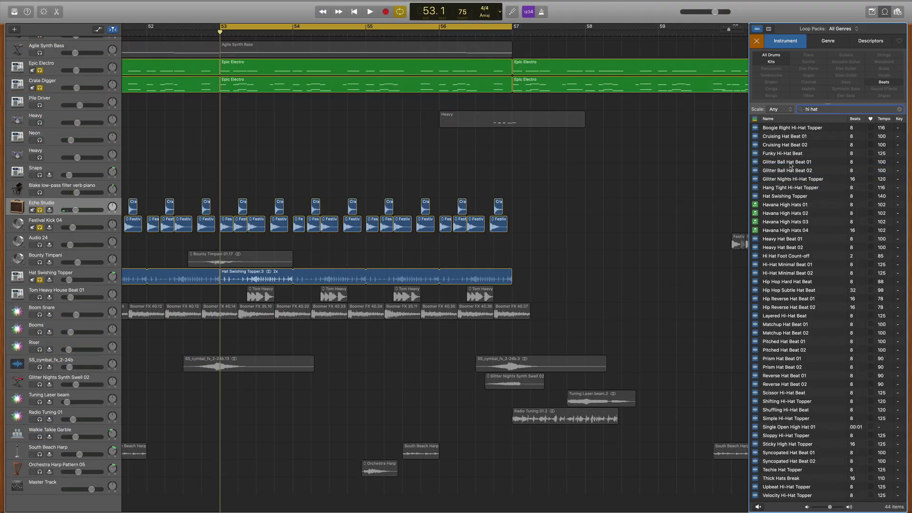
left_click(756, 197)
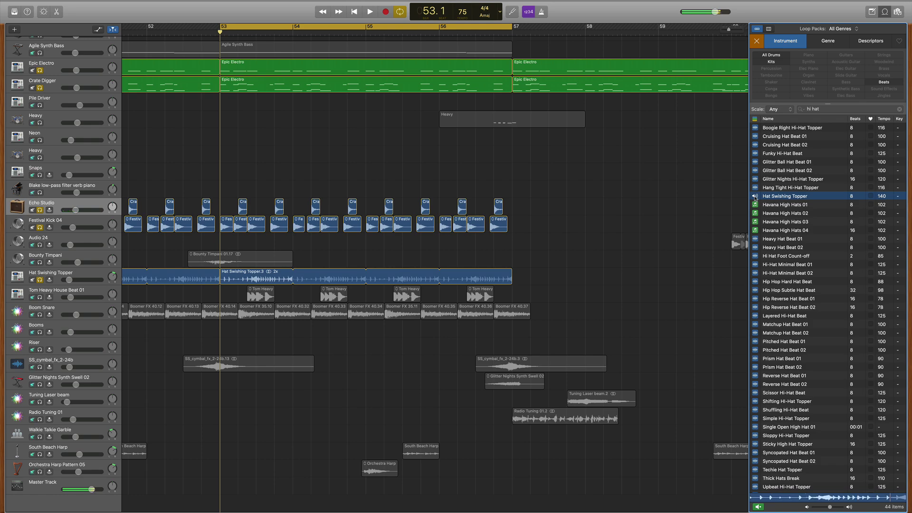
Trim the hi-hat region to end near bar 54, loop it out to bar 57, and play it.
left_click_drag(512, 279, 295, 274)
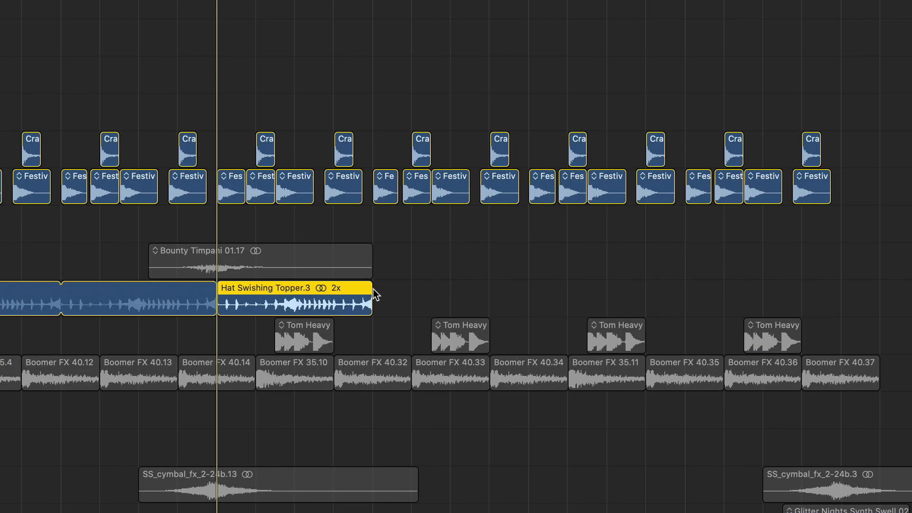
left_click_drag(375, 294, 844, 299)
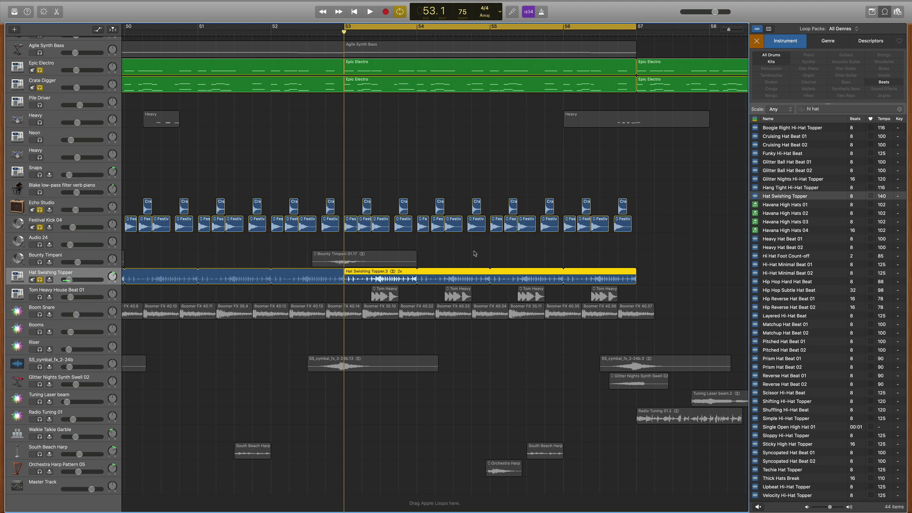
key("space")
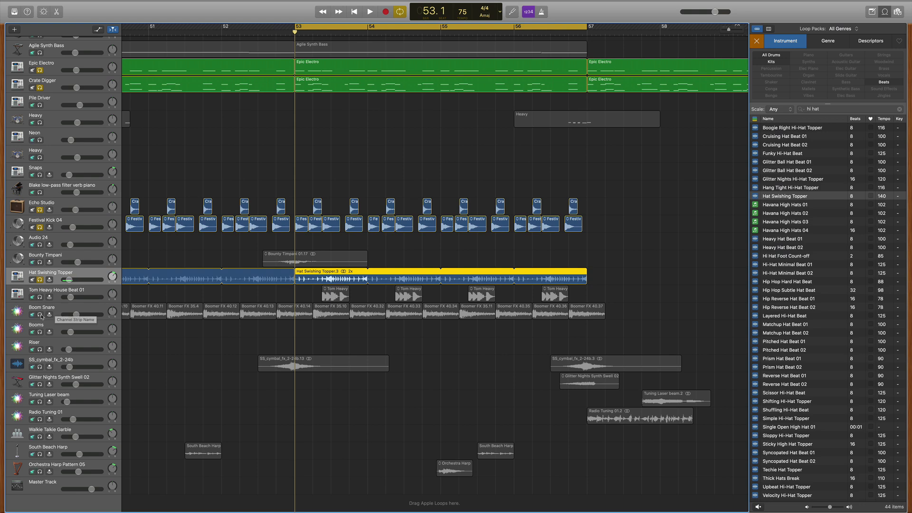
Solo the Boom Snare track and play its part.
left_click(39, 315)
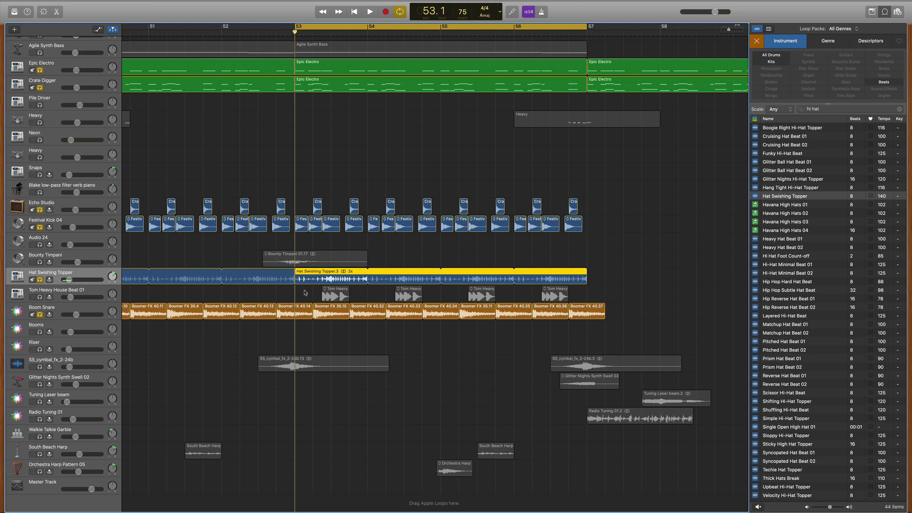
key("space")
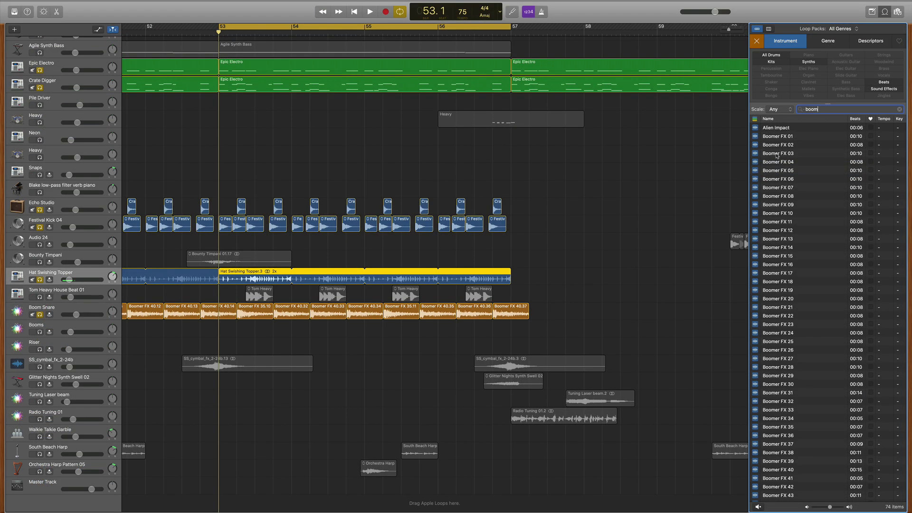
scroll(778, 155, "down", 3)
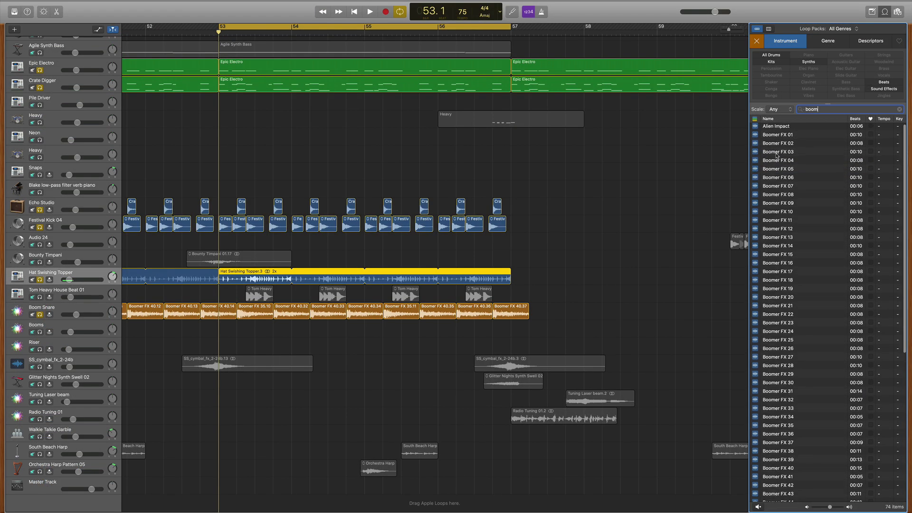
scroll(777, 155, "up", 3)
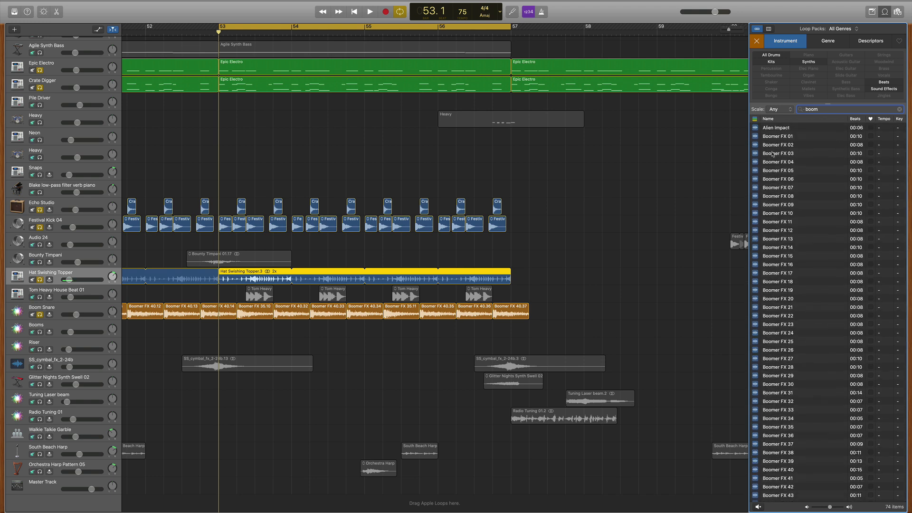
Audition Boomer FX 01 and 11, try Boomer FX 19 near bar 57, then undo it.
left_click(759, 137)
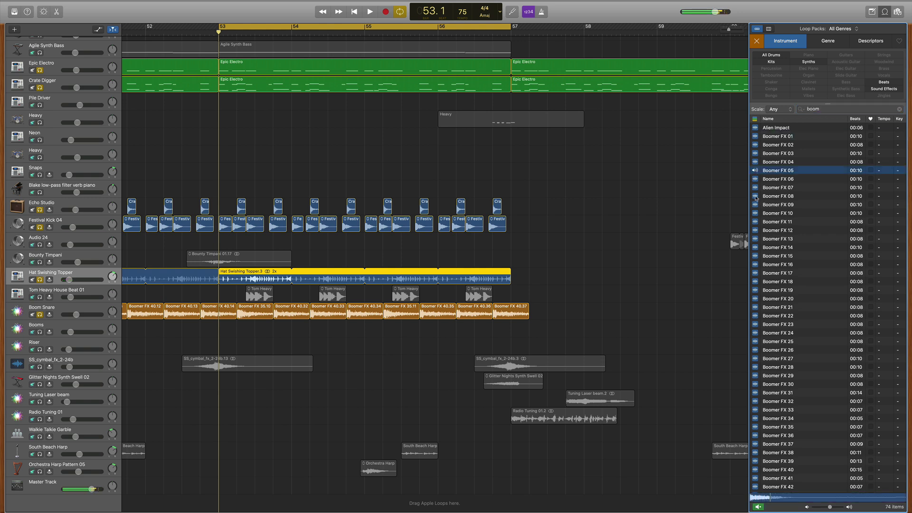
left_click(756, 223)
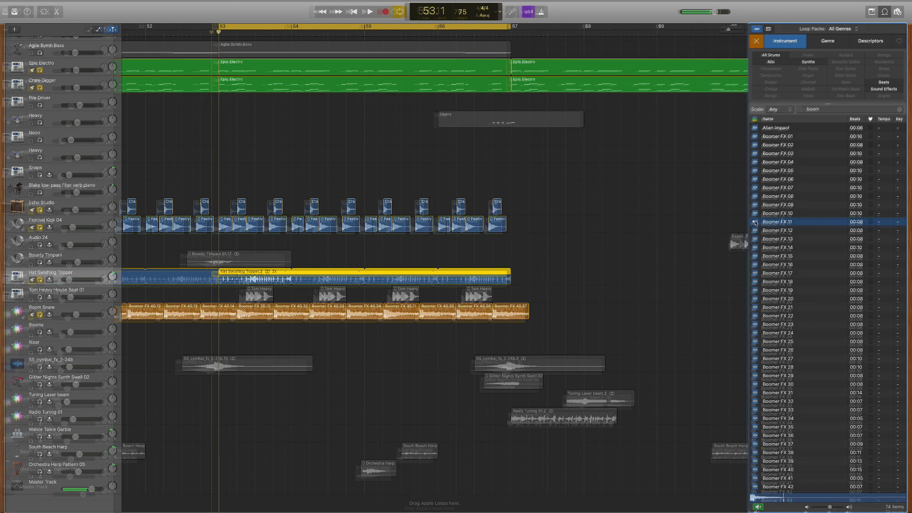
scroll(784, 218, "down", 2)
scroll(775, 233, "down", 3)
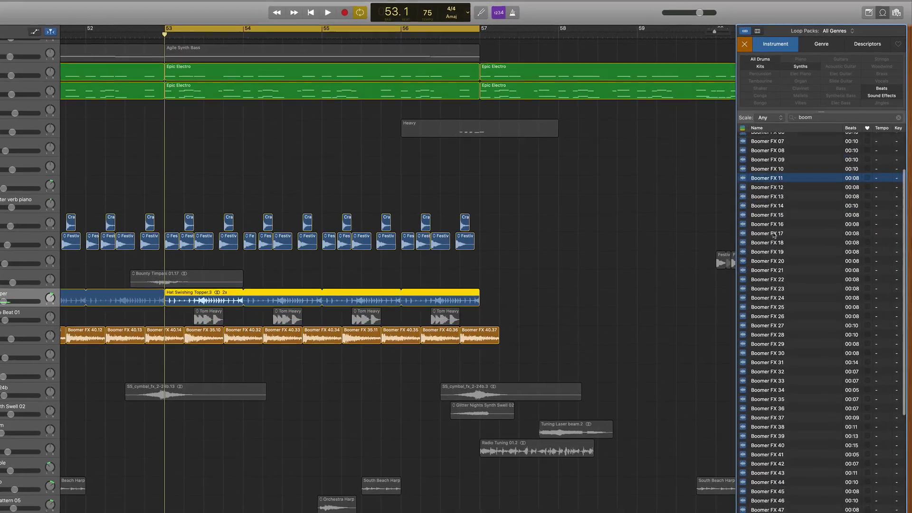
scroll(767, 244, "up", 3)
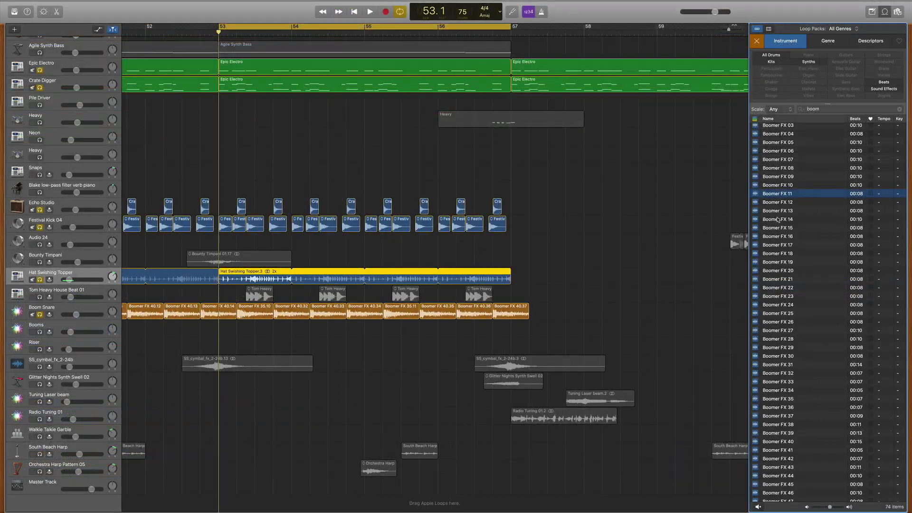
scroll(722, 365, "down", 2)
scroll(780, 219, "down", 1)
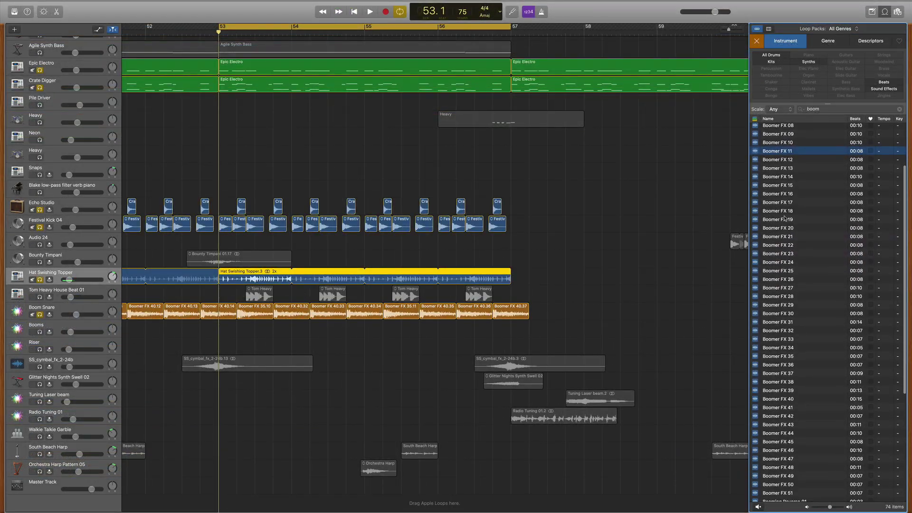
left_click_drag(779, 221, 549, 308)
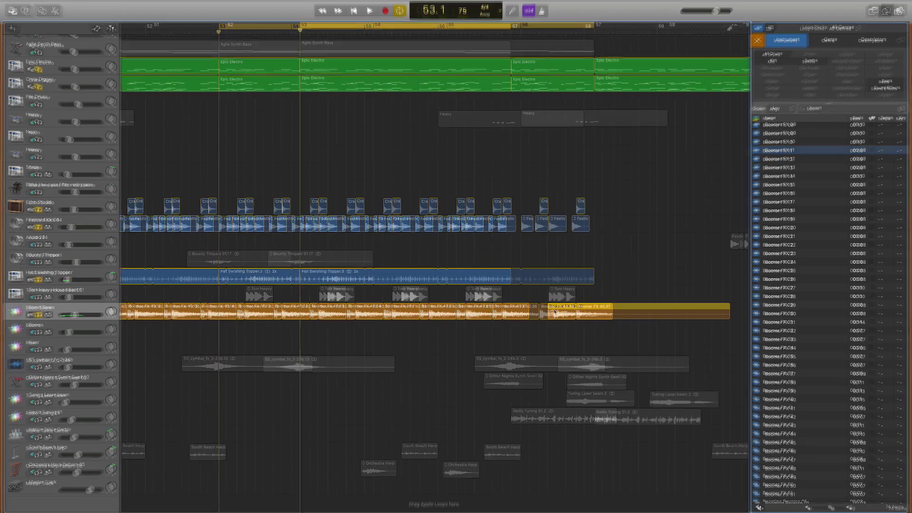
key("super+z")
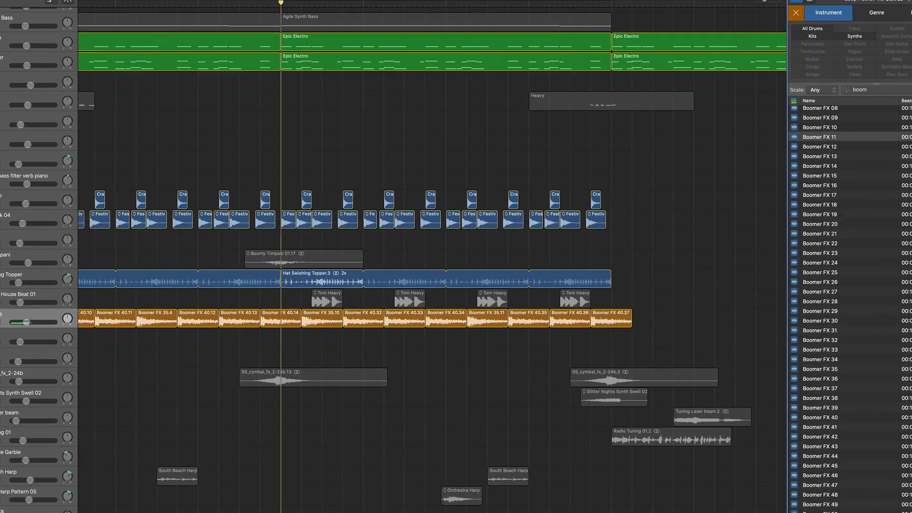
Bring up the Boom Snare's Smart Controls EQ curve with the low-cut band enabled.
key("b")
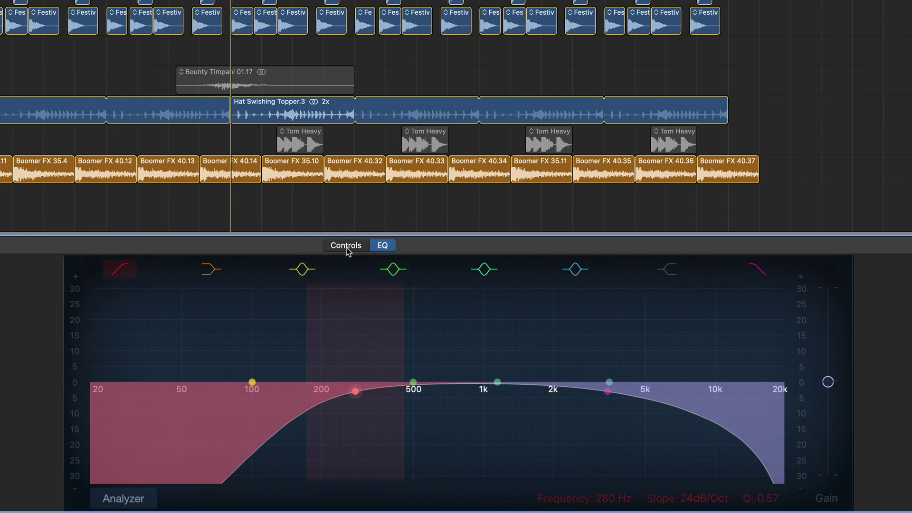
left_click(369, 357)
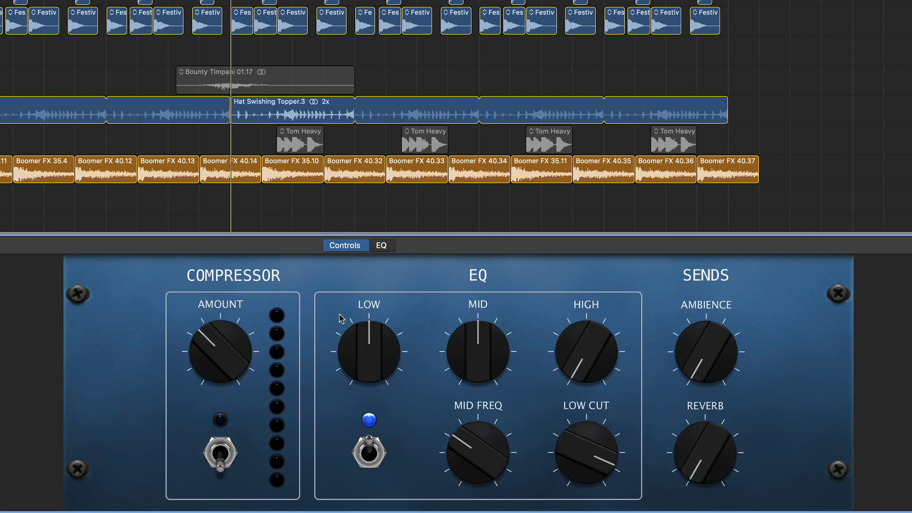
left_click(389, 246)
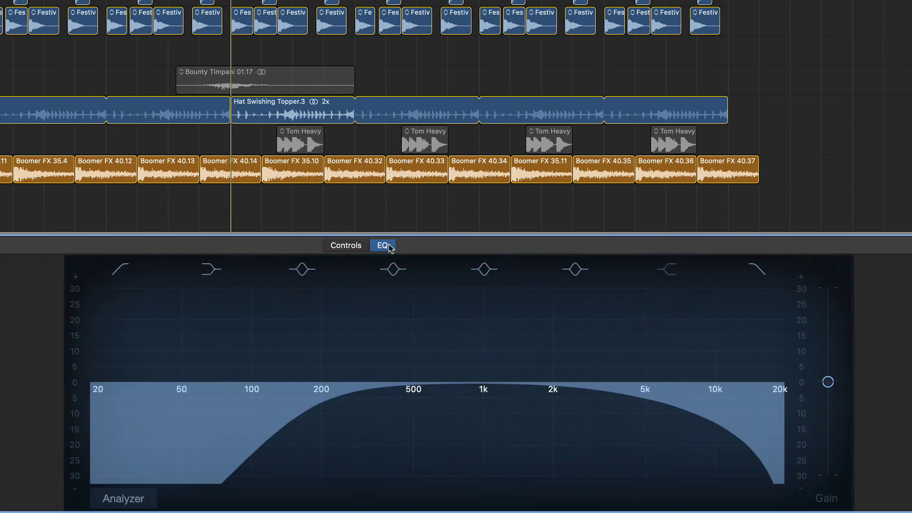
left_click(121, 271)
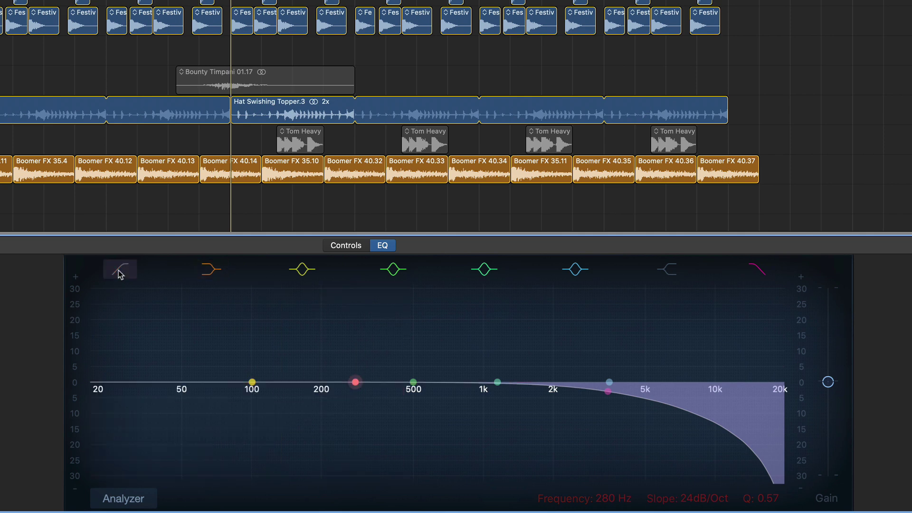
left_click(119, 274)
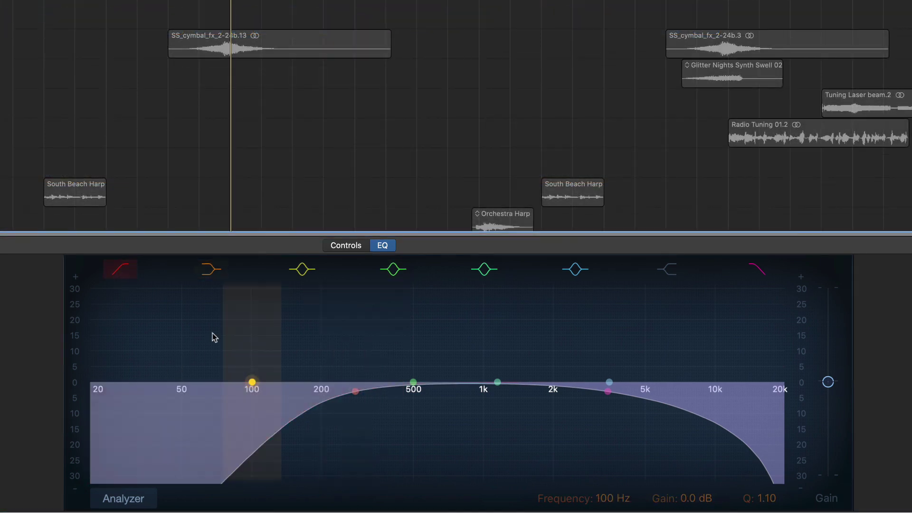
Set the low cut to about 255 Hz, then bypass it and play to compare.
mouse_move(352, 395)
left_mouse_down()
mouse_move(275, 398)
mouse_move(340, 401)
left_mouse_up()
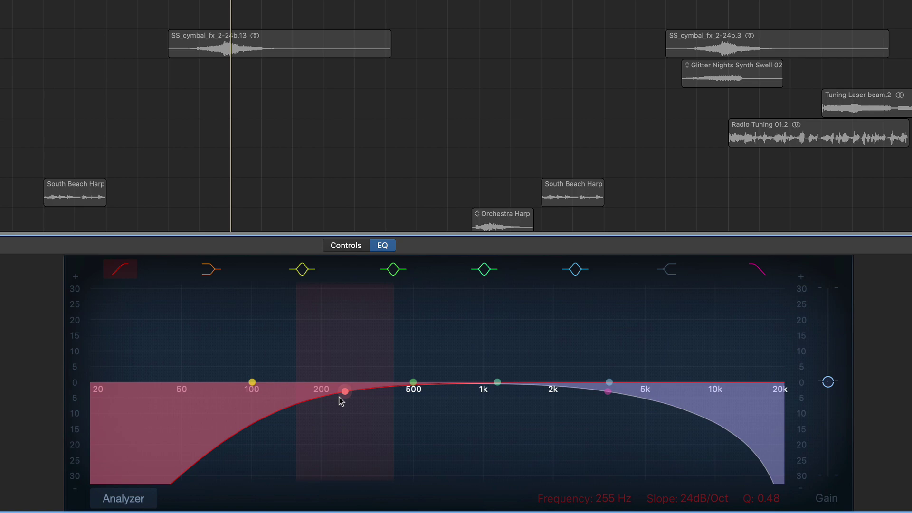
left_click(120, 269)
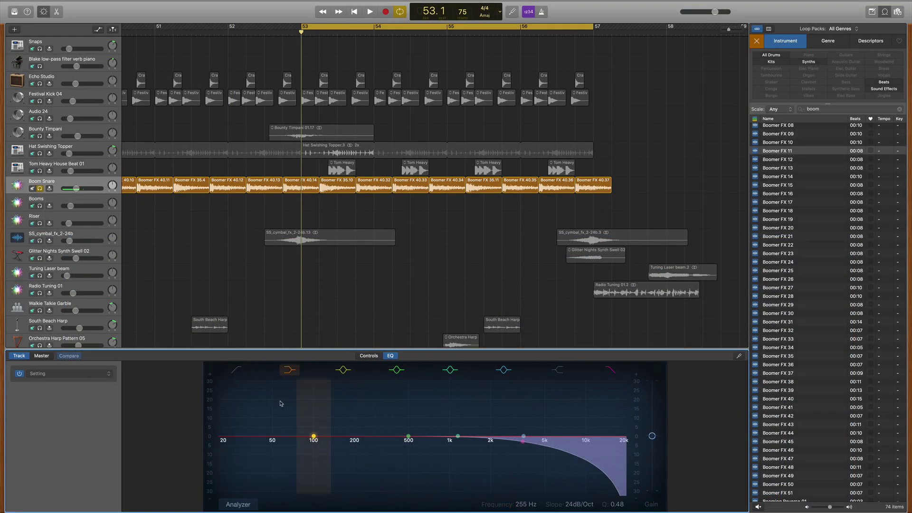
key("space")
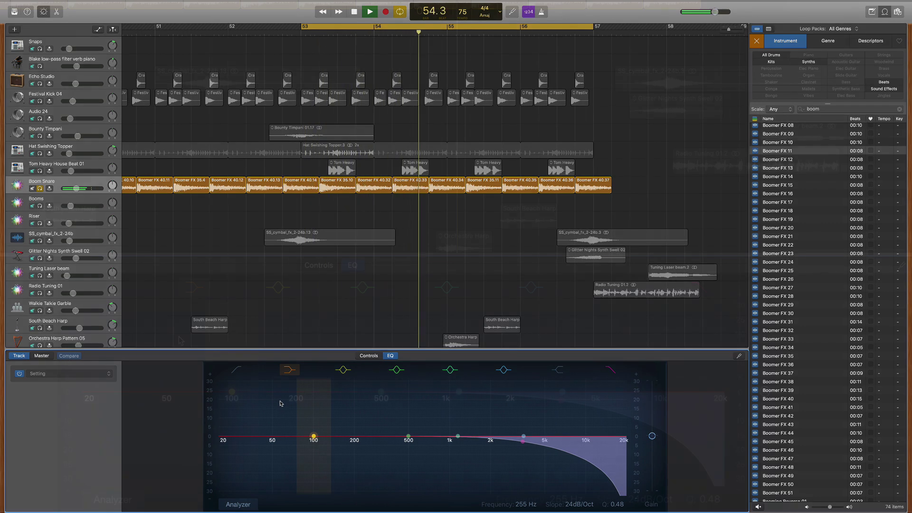
Re-enable the 255 Hz low cut and lower the high cut to about 3150 Hz.
left_click(240, 372)
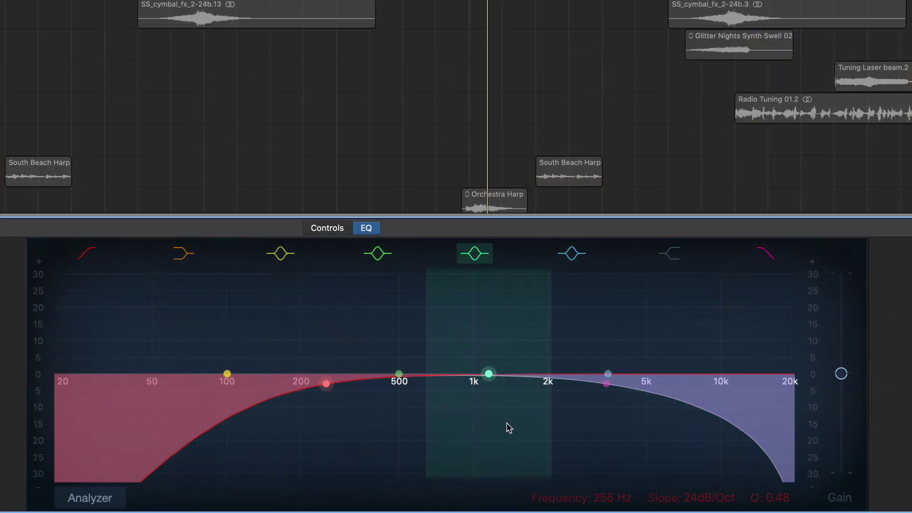
mouse_move(607, 388)
left_mouse_down()
mouse_move(689, 391)
mouse_move(596, 390)
left_mouse_up()
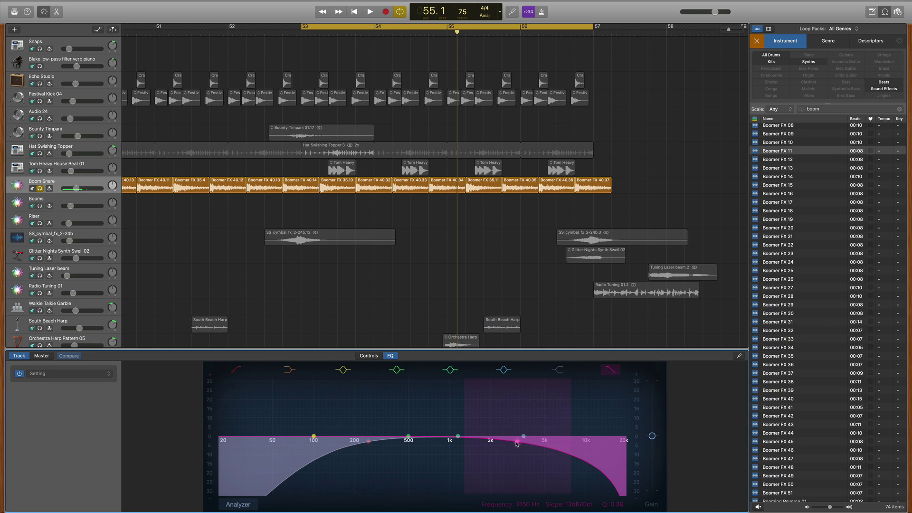
scroll(402, 205, "up", 2)
scroll(371, 138, "up", 5)
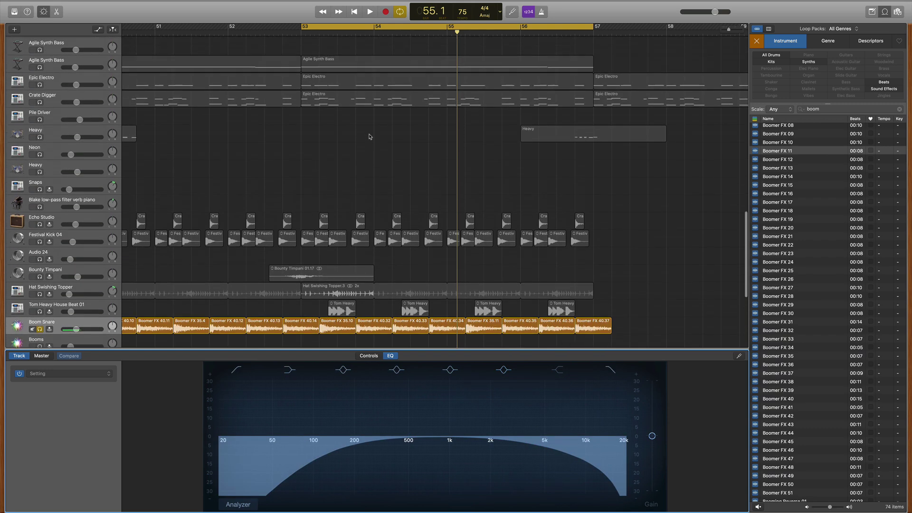
scroll(370, 136, "up", 2)
scroll(370, 136, "down", 8)
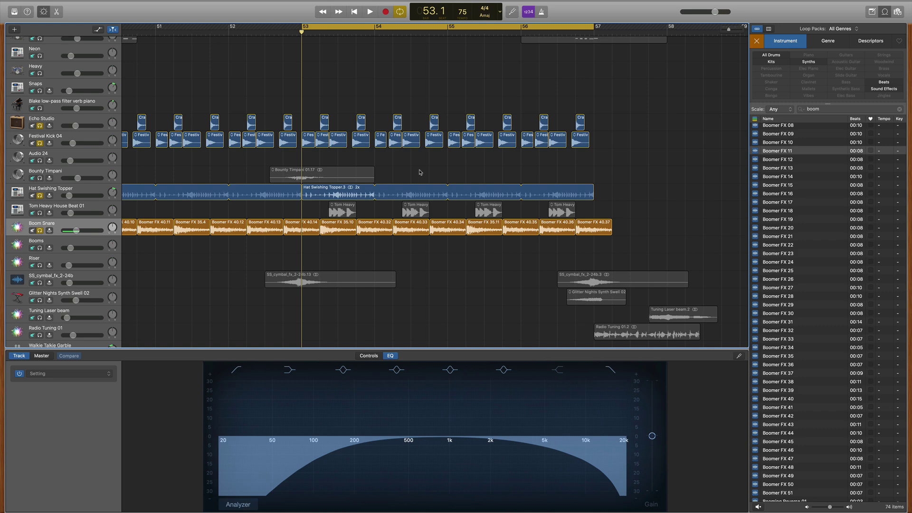
Play from bar 53, solo Tom Heavy House Beat 01 and search the loops for 'tom'.
key("space")
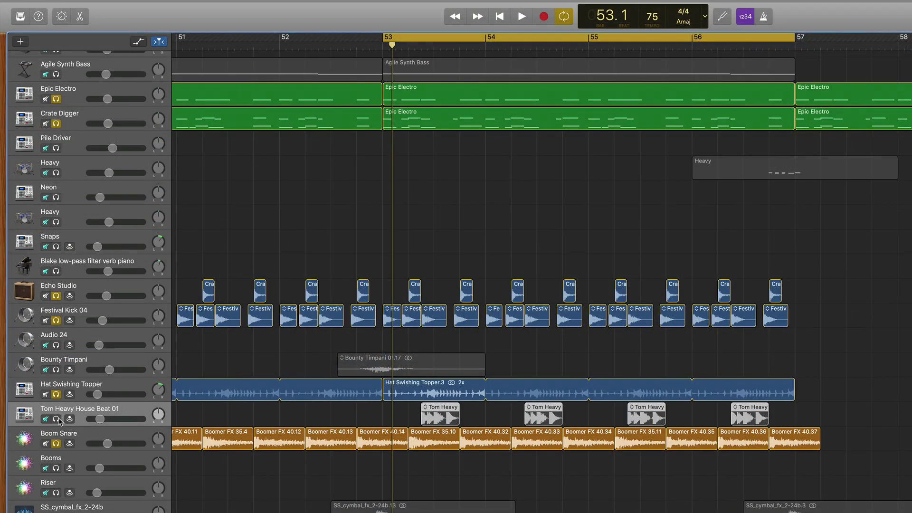
left_click(56, 420)
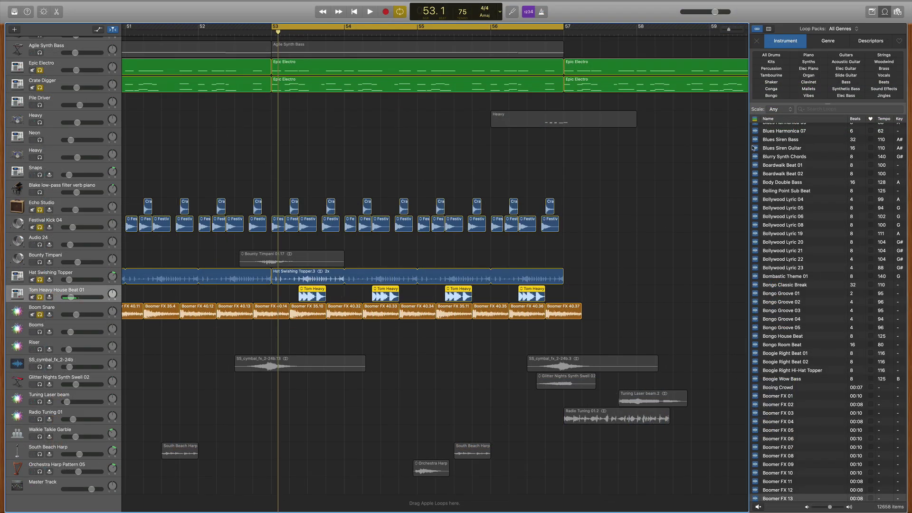
left_click(813, 109)
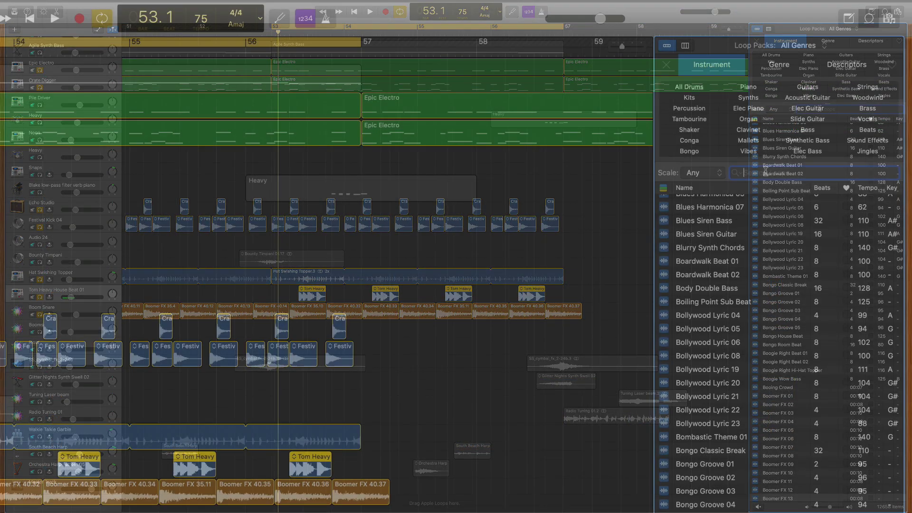
type("toms")
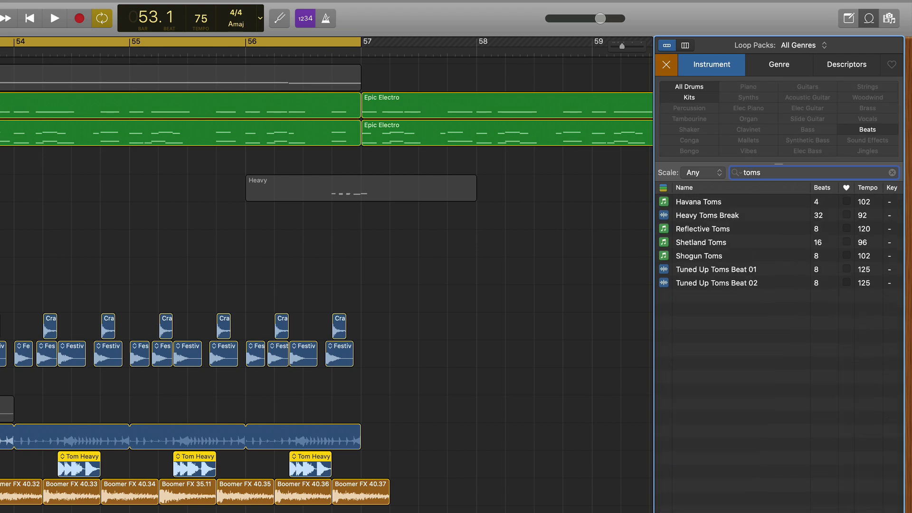
key("BackSpace")
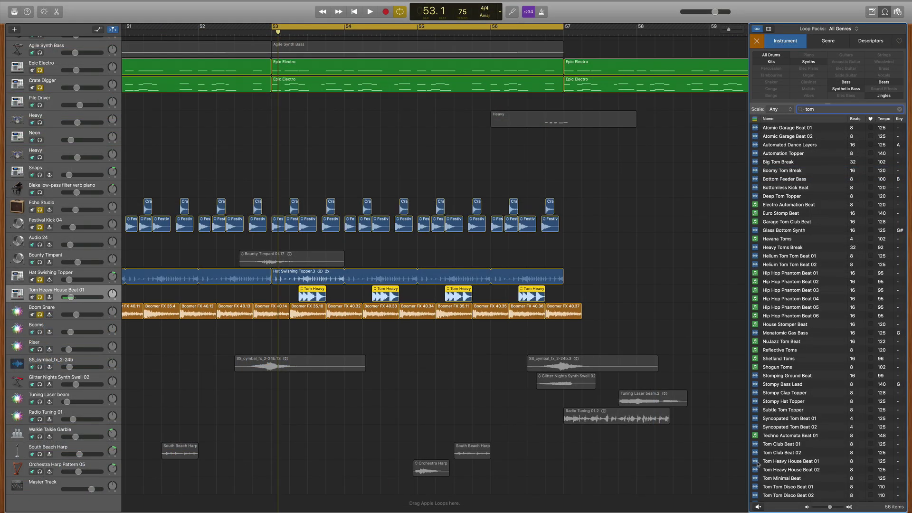
Preview Tom Heavy House Beat 01, place it at bar 57 and trim it to end near 57.3.
left_click(756, 464)
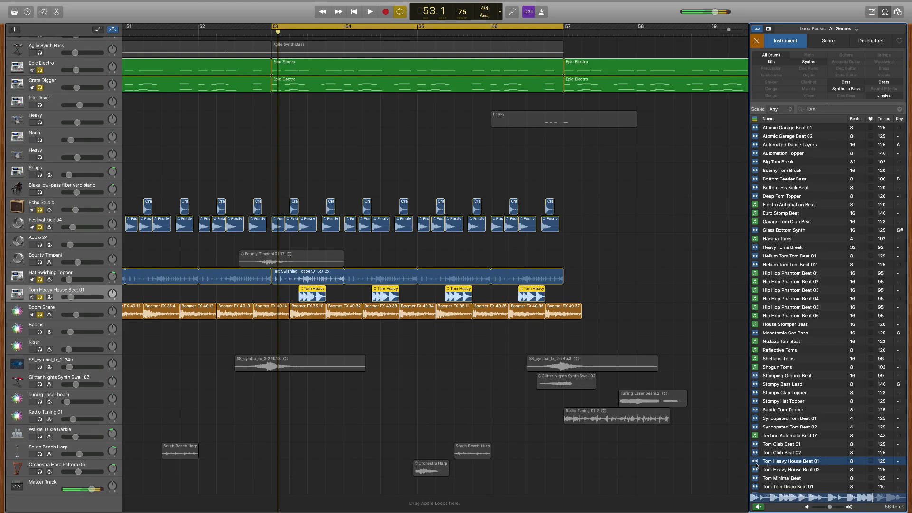
left_click_drag(758, 466, 569, 295)
left_click_drag(705, 299, 587, 296)
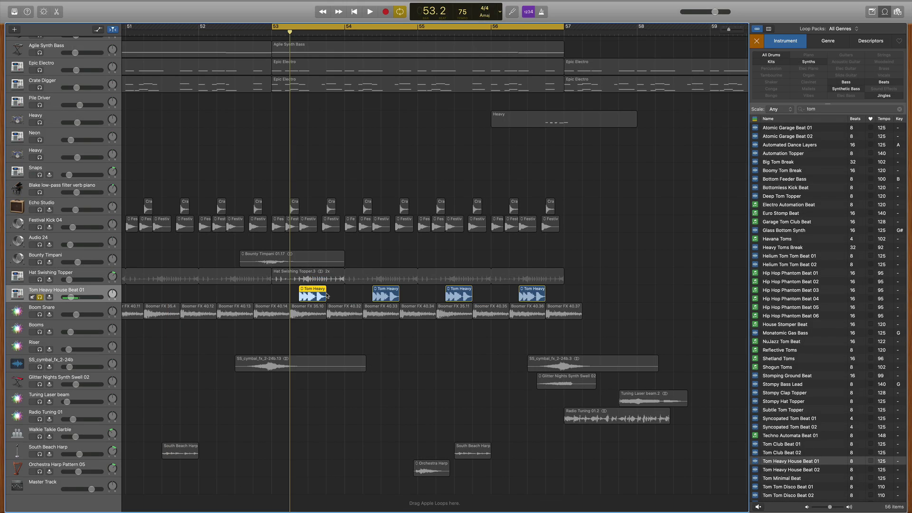
Open the first Tom Heavy fill in the Audio Editor, then select the second, third and fourth fills.
double_click(317, 294)
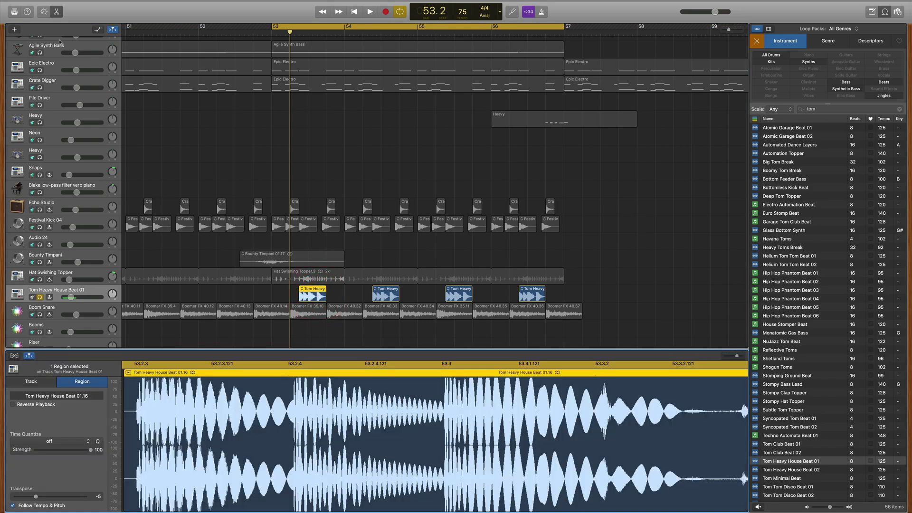
left_click(56, 11)
left_click(57, 11)
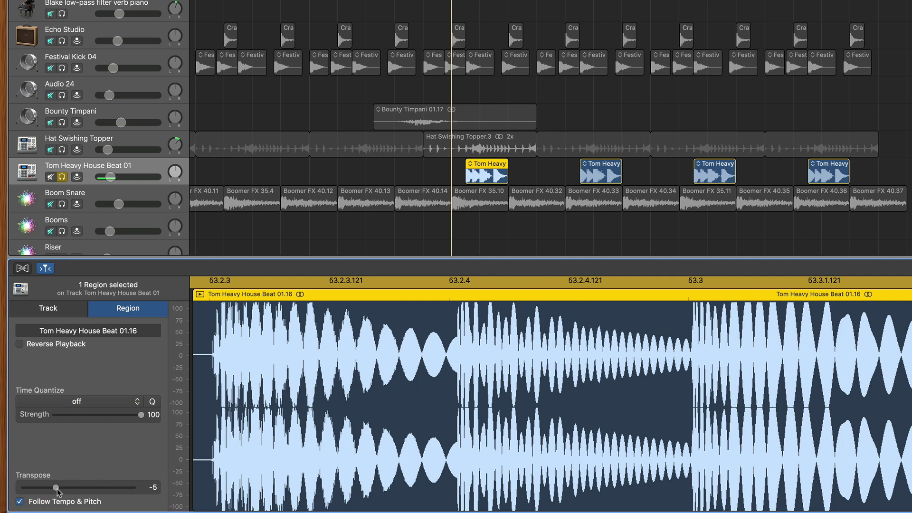
left_click(602, 176)
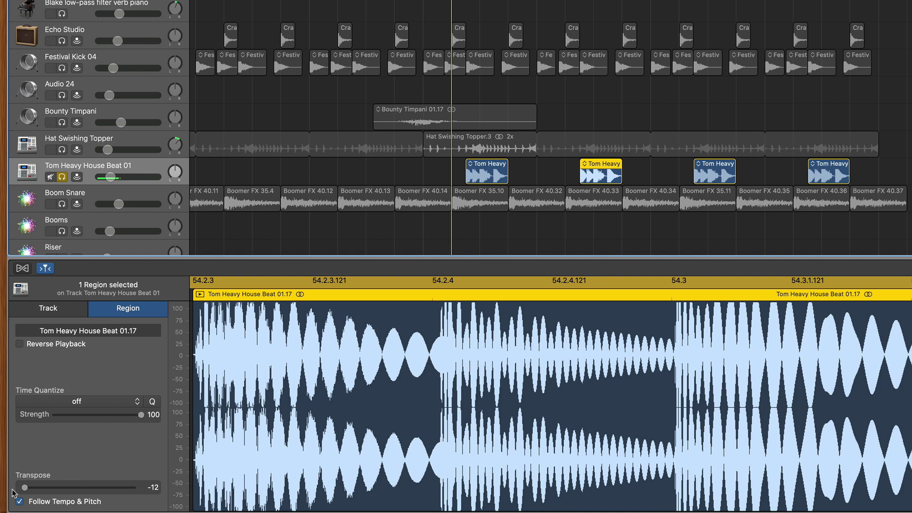
left_click(716, 178)
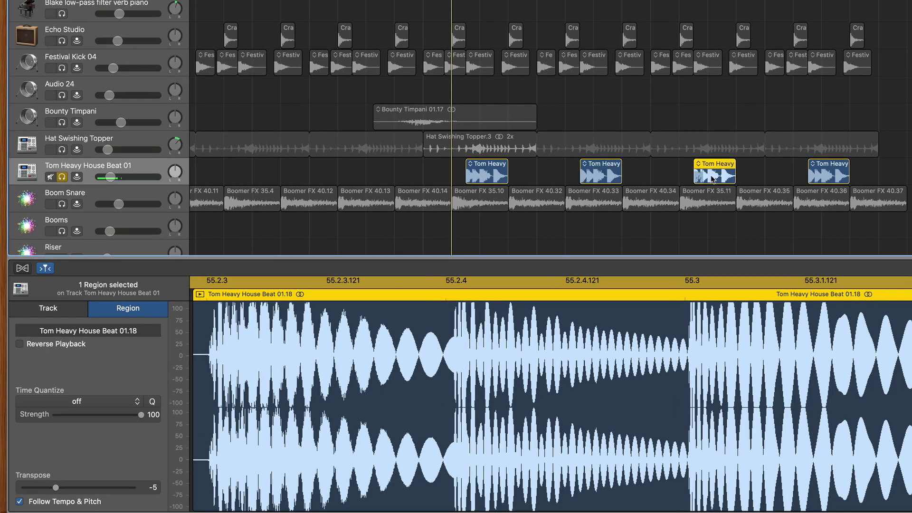
left_click(827, 177)
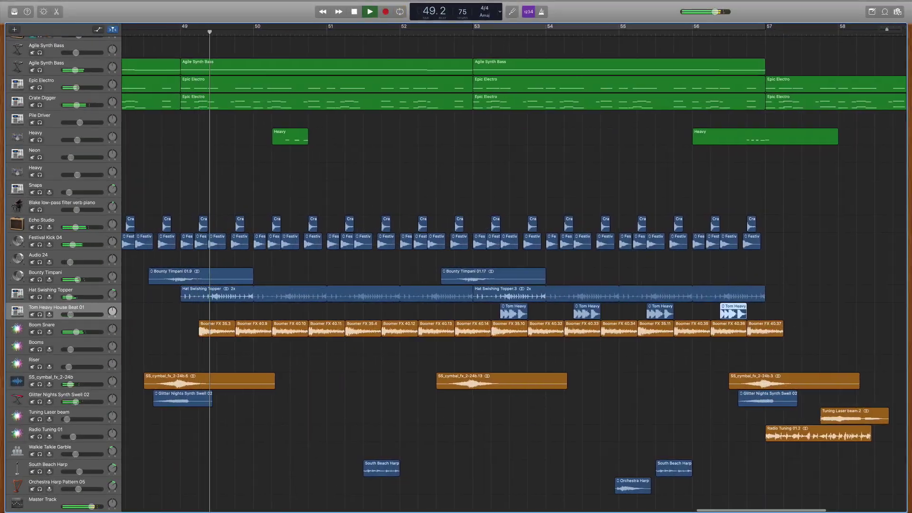
scroll(513, 266, "left", 2)
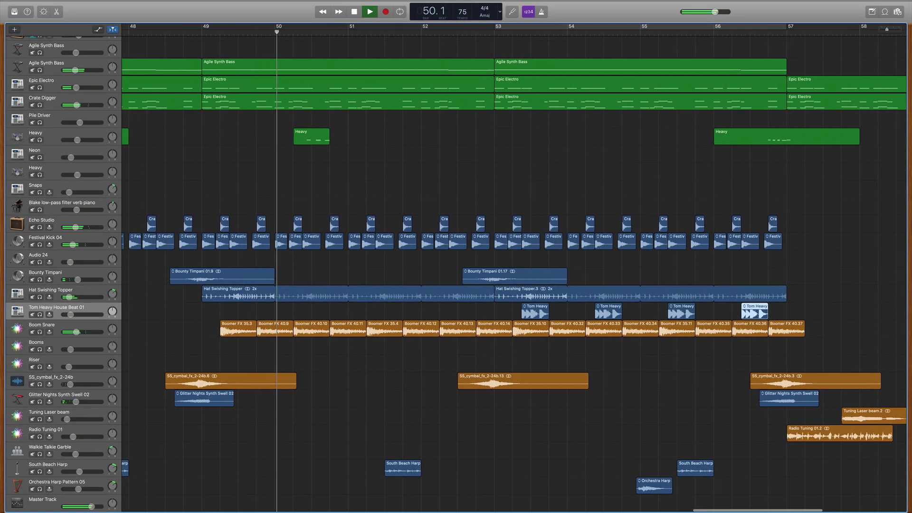
scroll(513, 266, "left", 1)
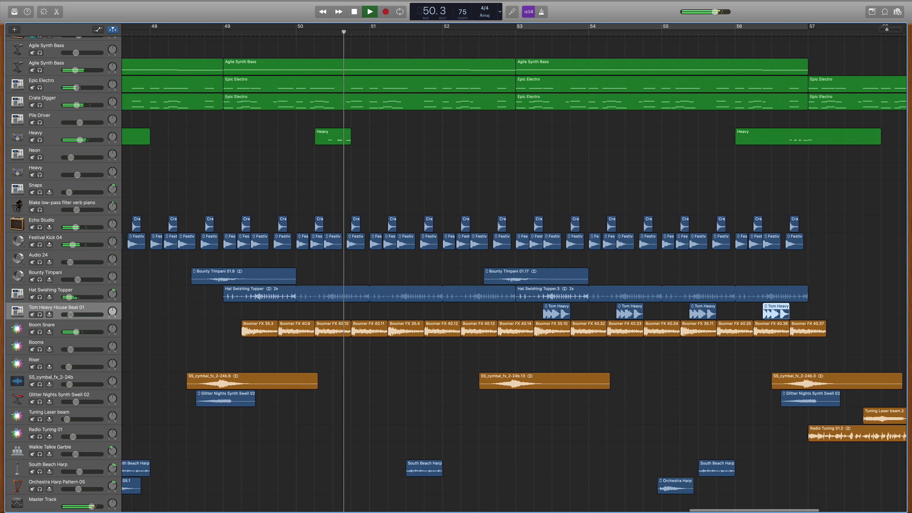